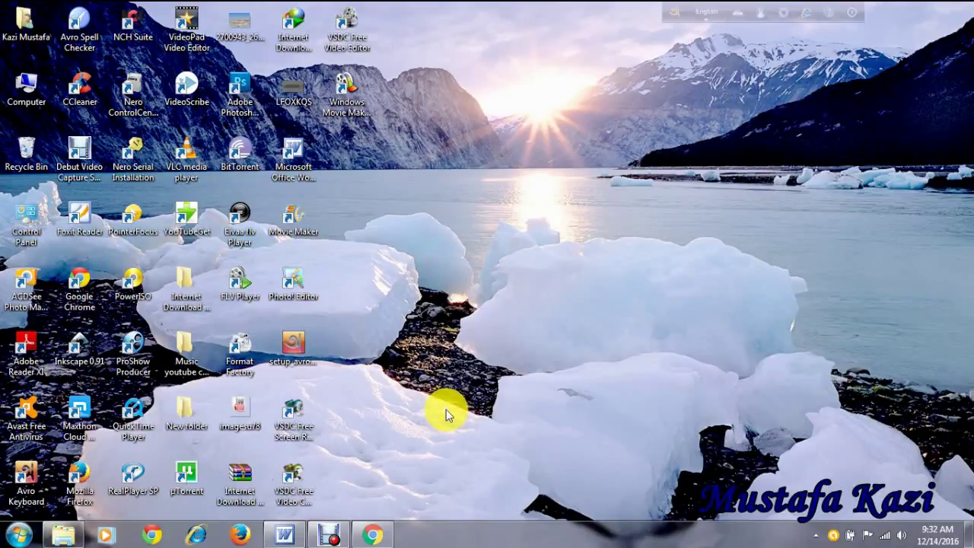
- Switch to the Chrome browser and open youtube.com
click(373, 533)
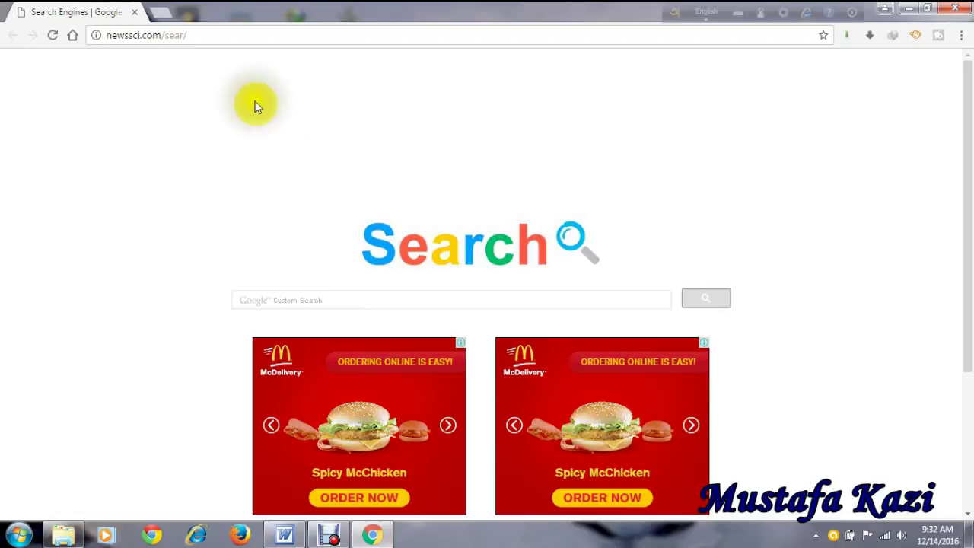
click(224, 35)
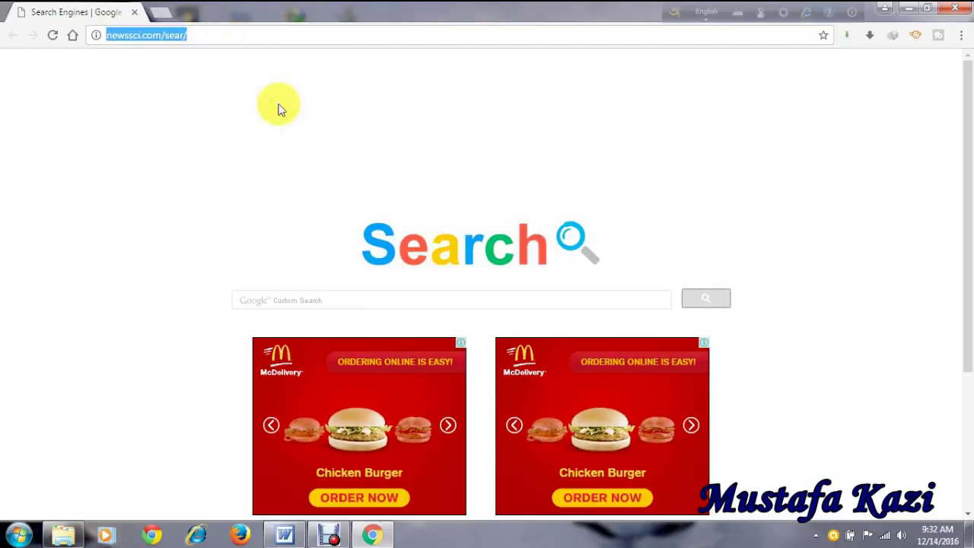
text(y)
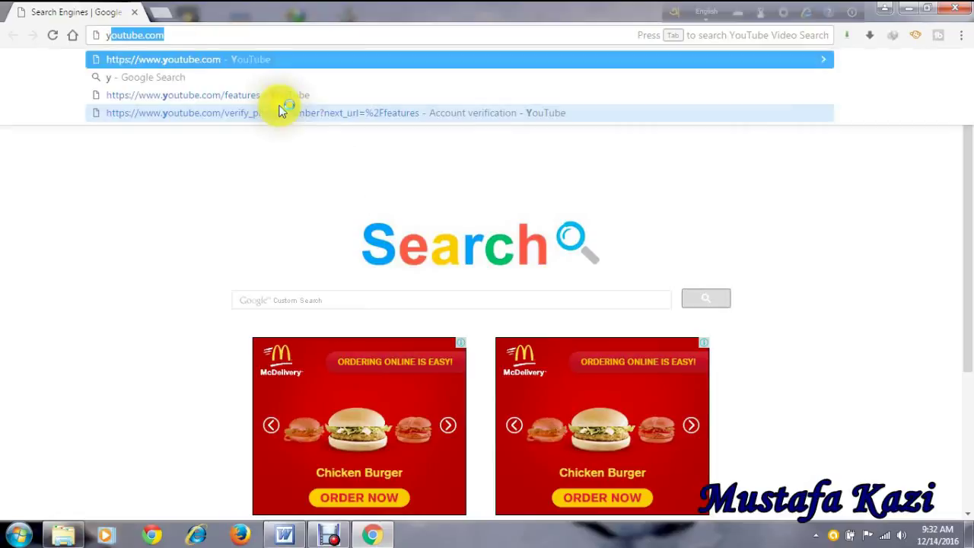
text(o)
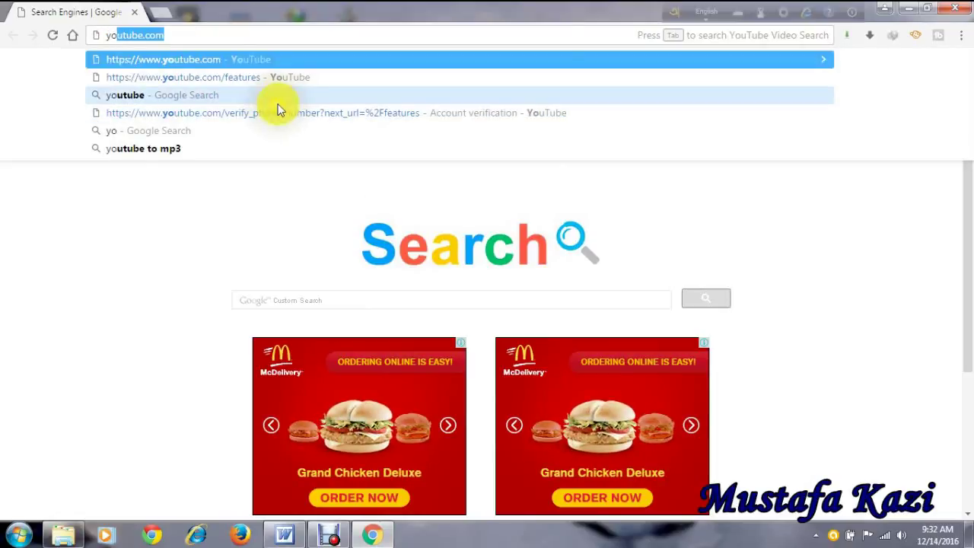
text(u)
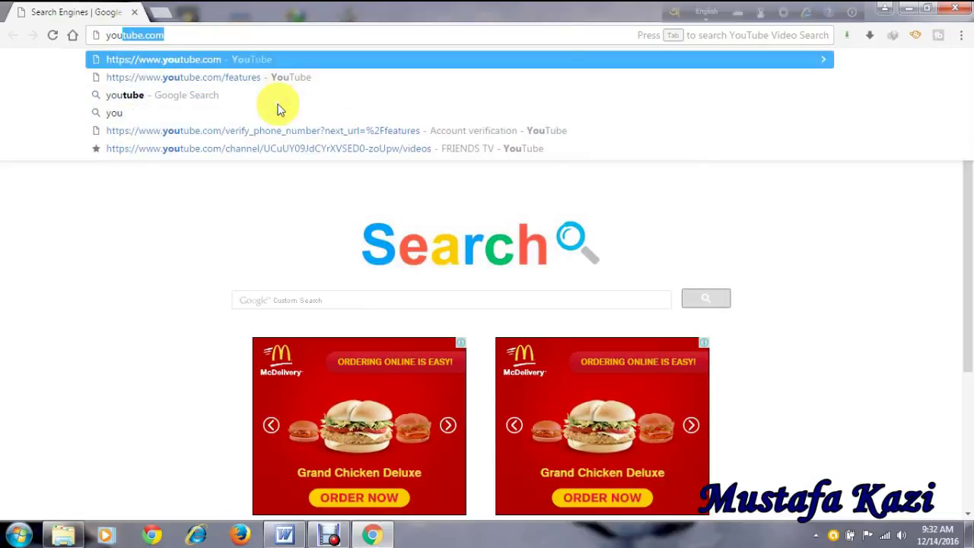
key(Return)
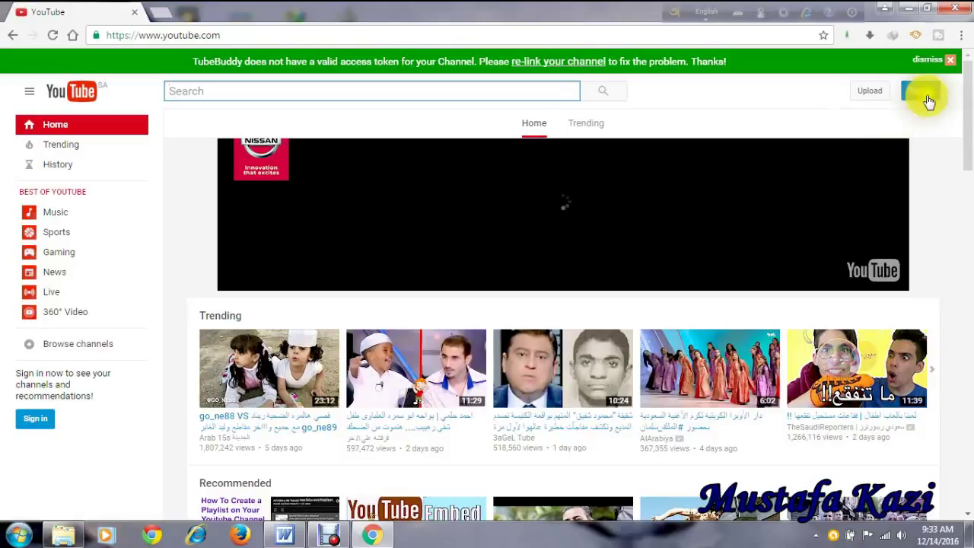
- Sign in to YouTube by entering the account password for the suggested Google account
click(924, 95)
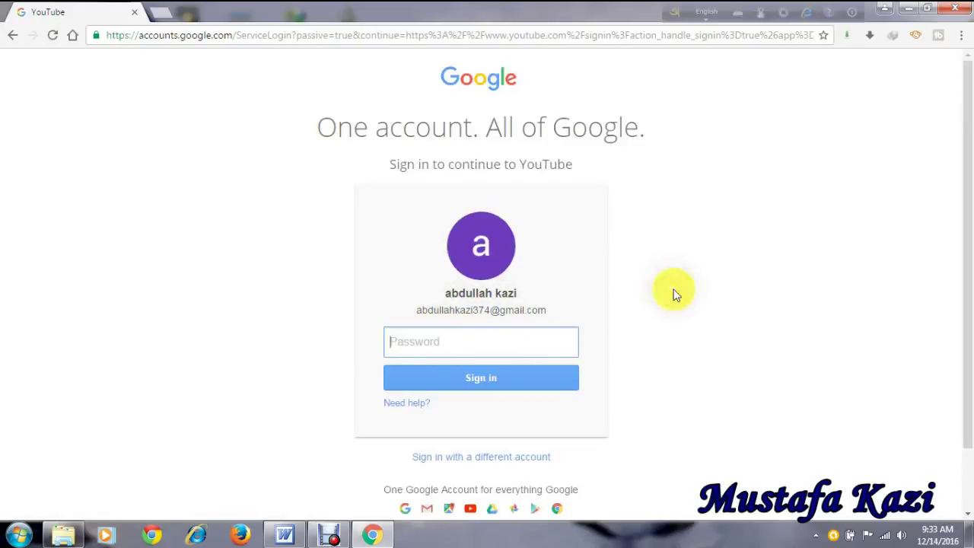
text(*)
click(499, 384)
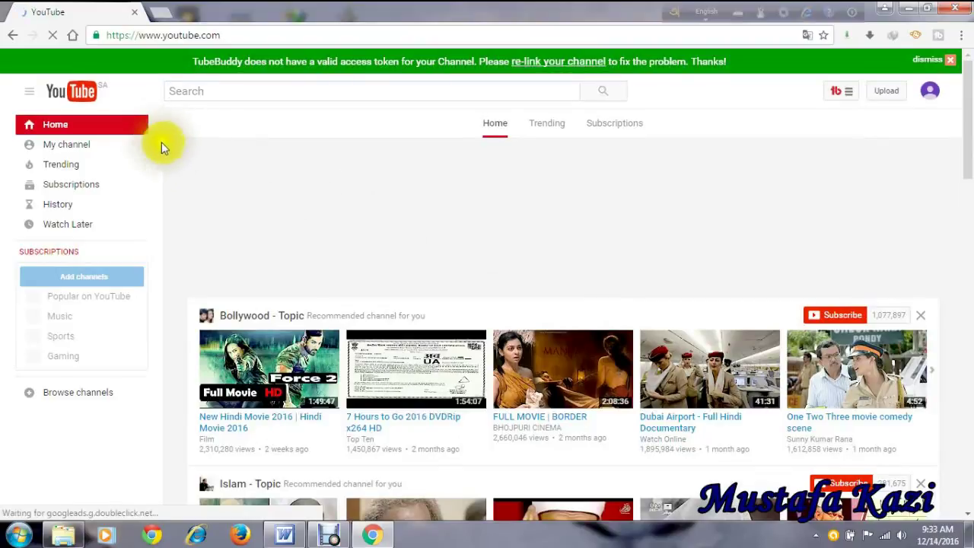
- View the account's own channel page and go to the video upload page, leaving the file selection dialog without choosing a file
click(83, 148)
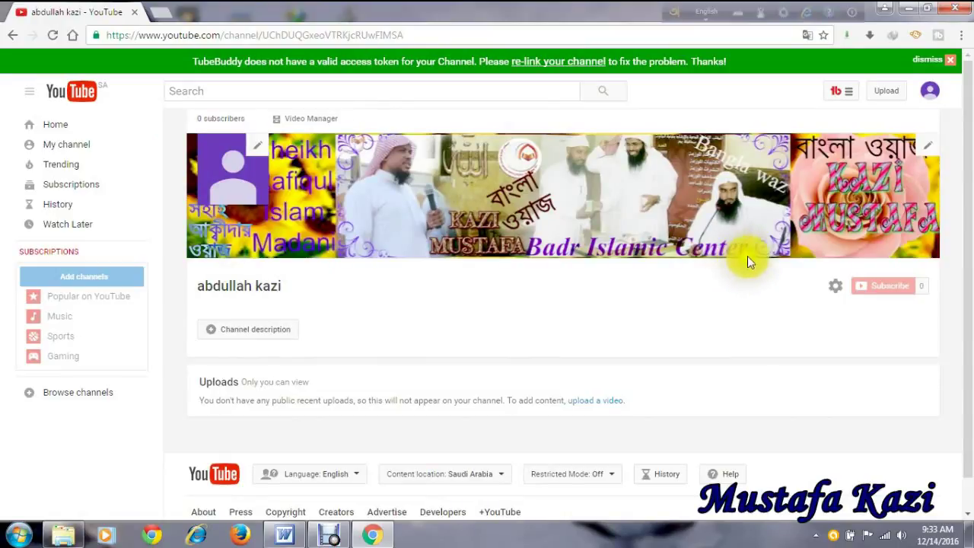
click(894, 99)
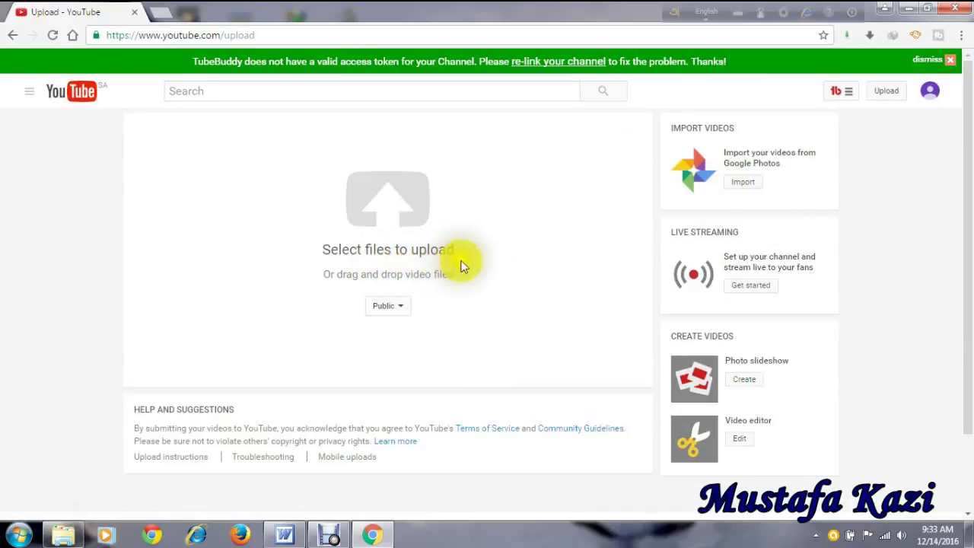
click(387, 196)
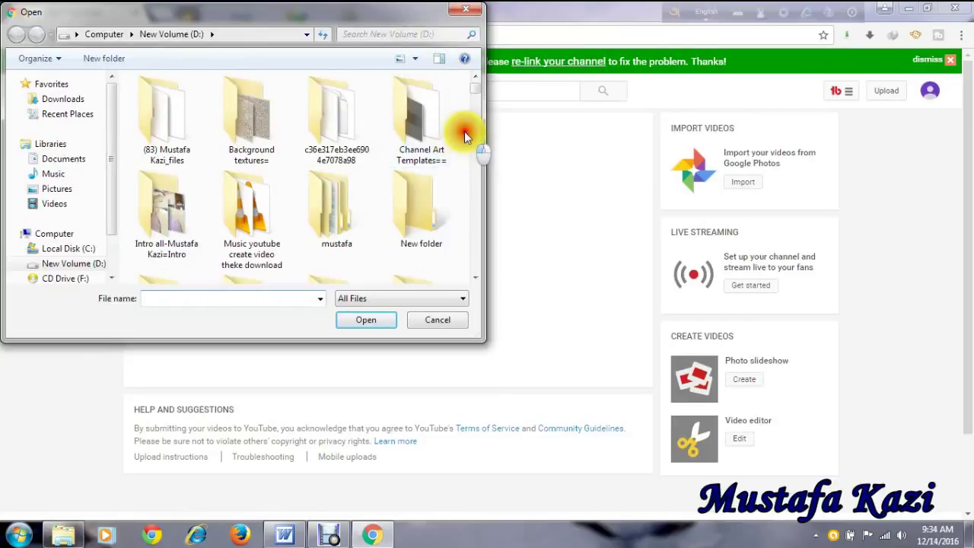
click(466, 22)
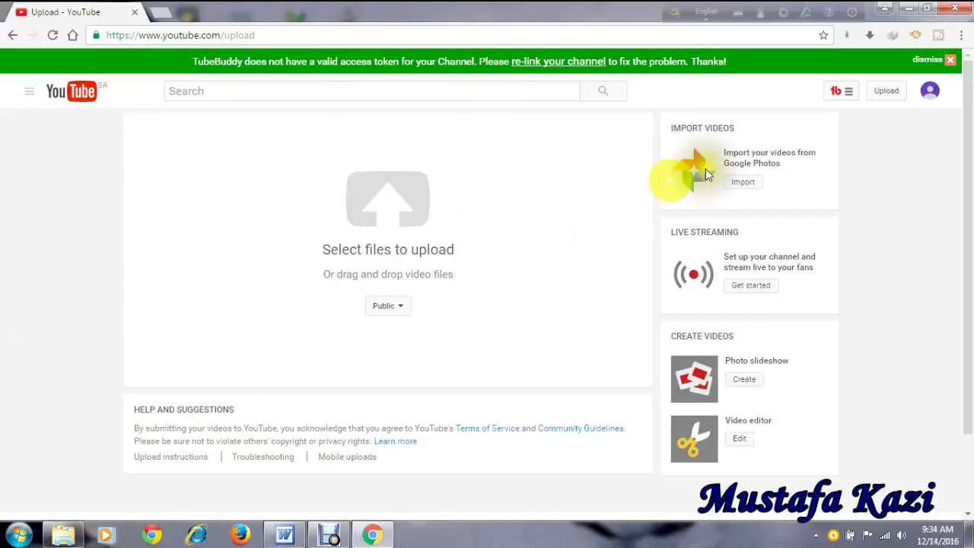
- Arrange the browser's upload page side by side with a file window showing the Photo Bushra folder on New Volume (D:)
click(927, 8)
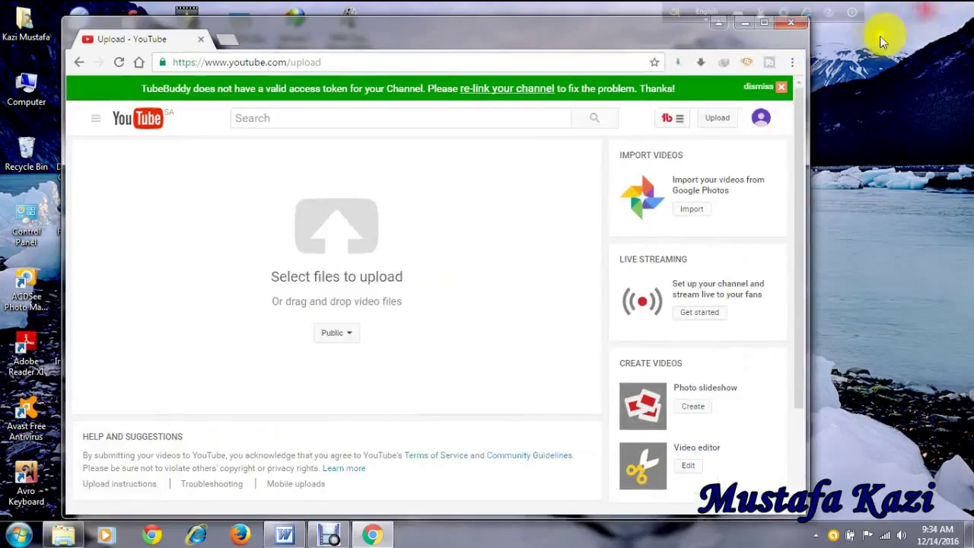
drag(631, 31, 448, 94)
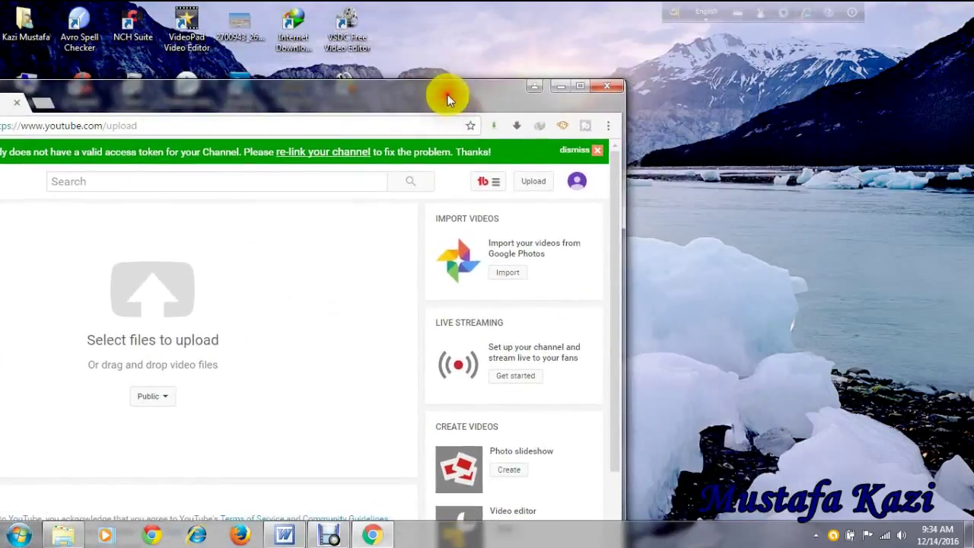
click(71, 538)
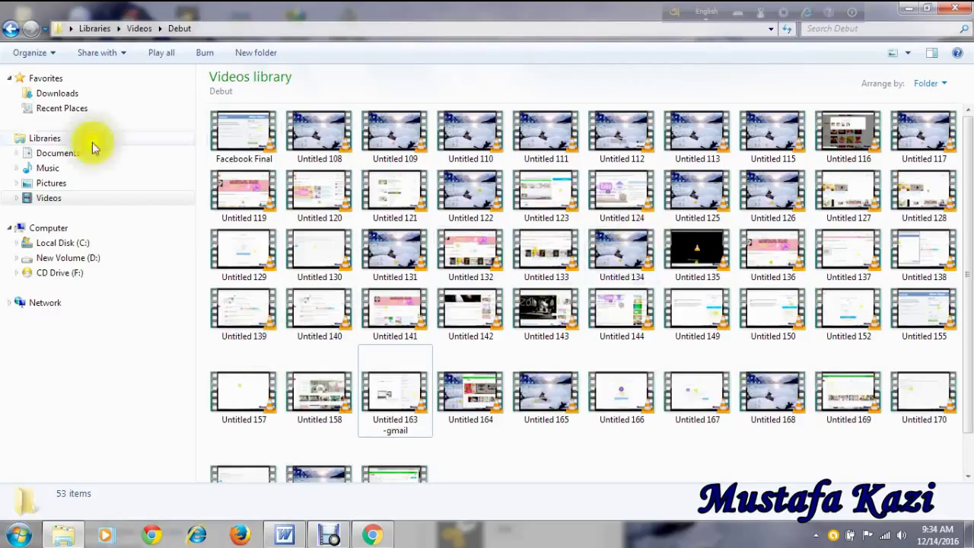
click(80, 259)
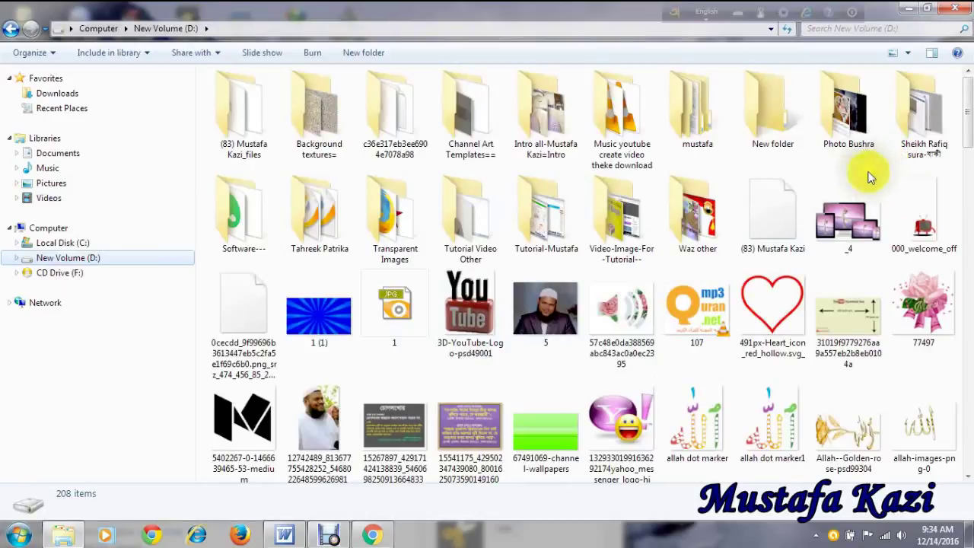
double_click(834, 125)
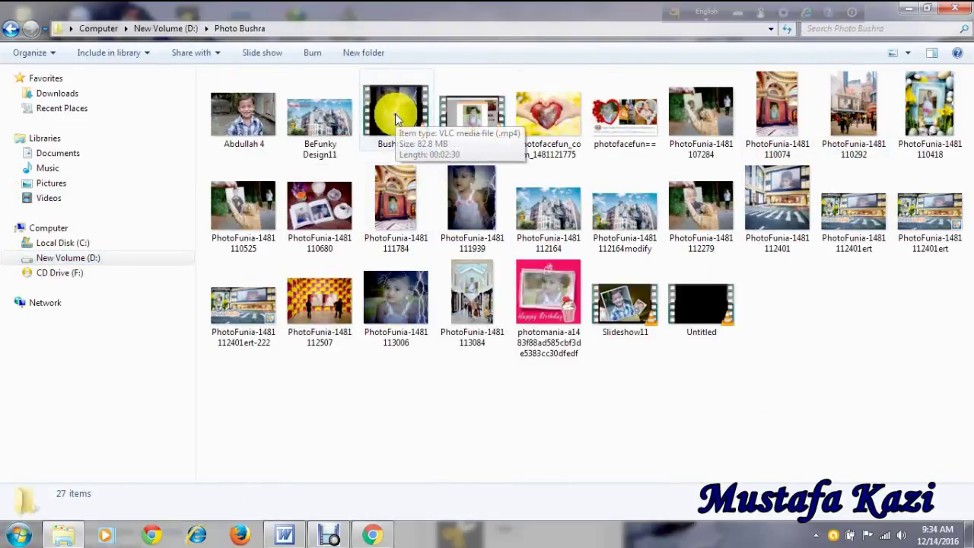
click(927, 14)
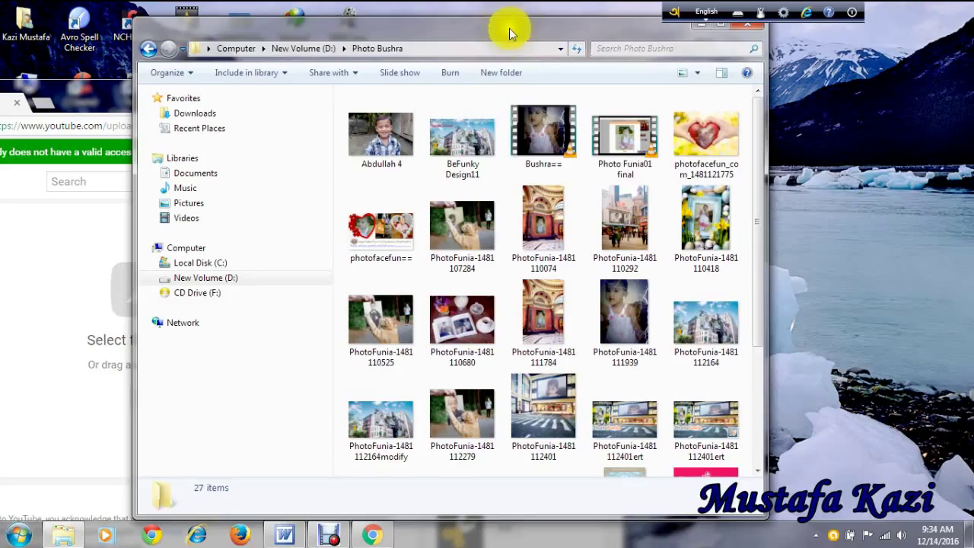
drag(509, 28, 822, 53)
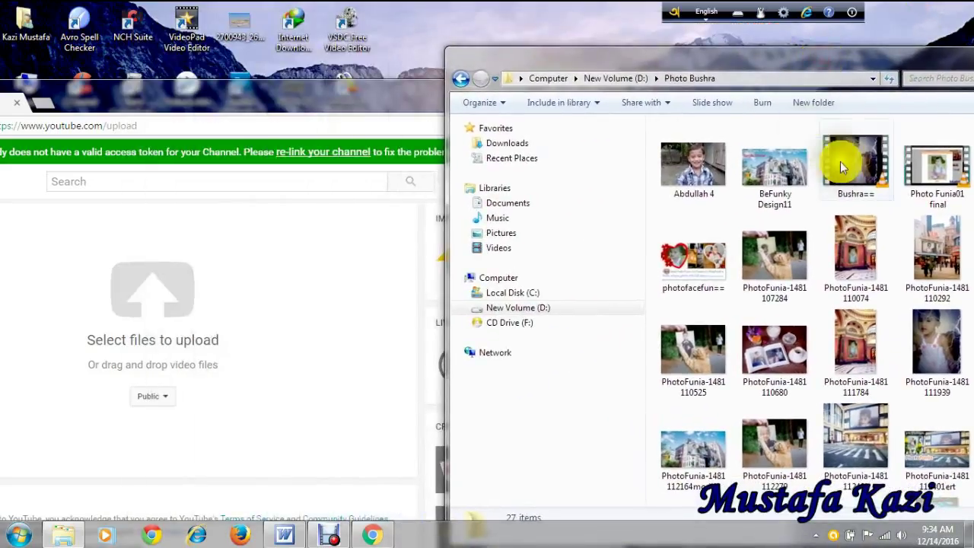
- Try to drop the Bushra== video from the folder window onto the YouTube upload area
drag(860, 167, 167, 288)
click(167, 285)
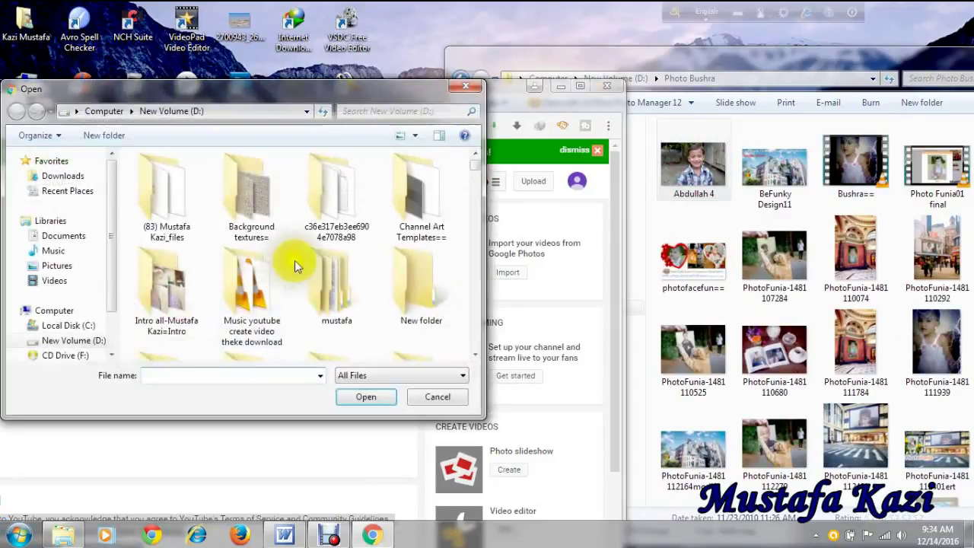
click(466, 87)
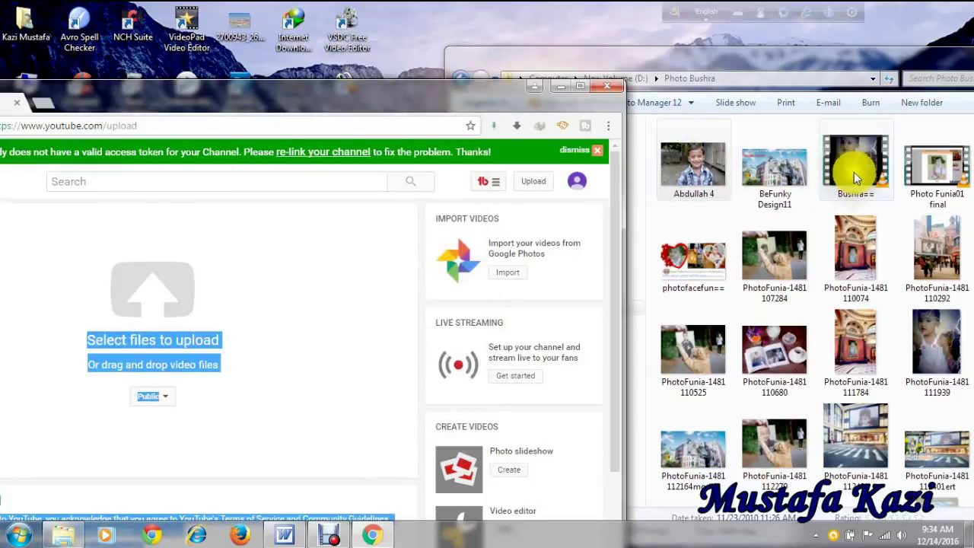
drag(855, 177, 151, 278)
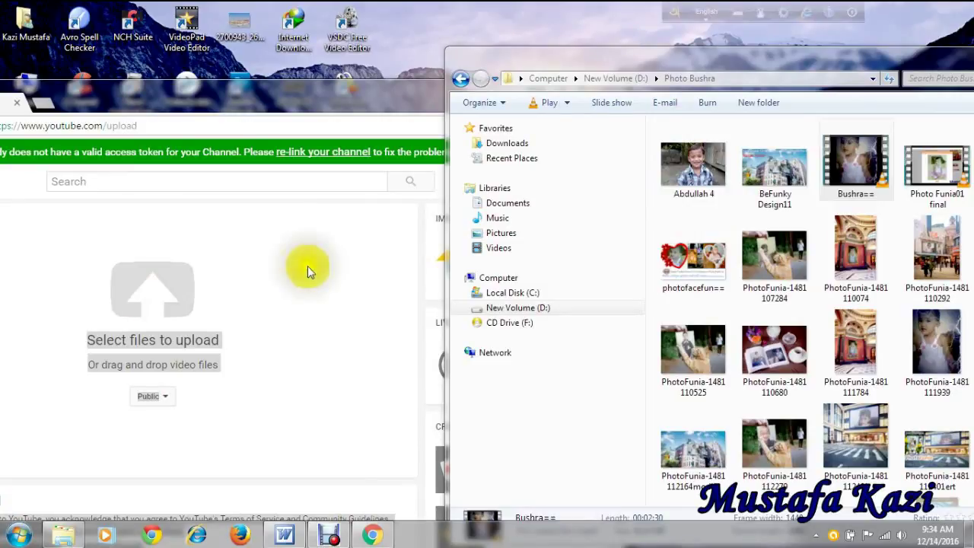
click(302, 293)
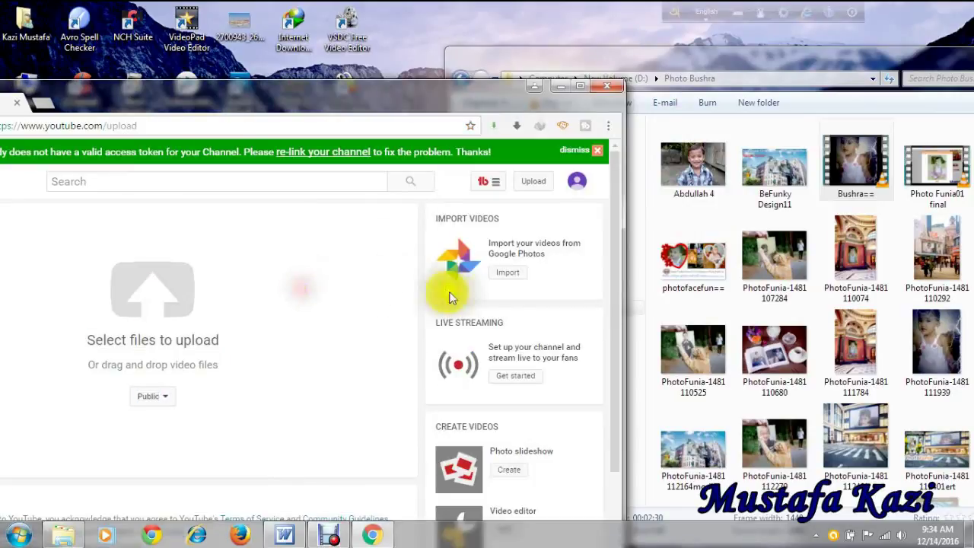
- Start uploading the Bushra== video by dropping it from the folder onto the upload area, and maximize the browser window
click(835, 102)
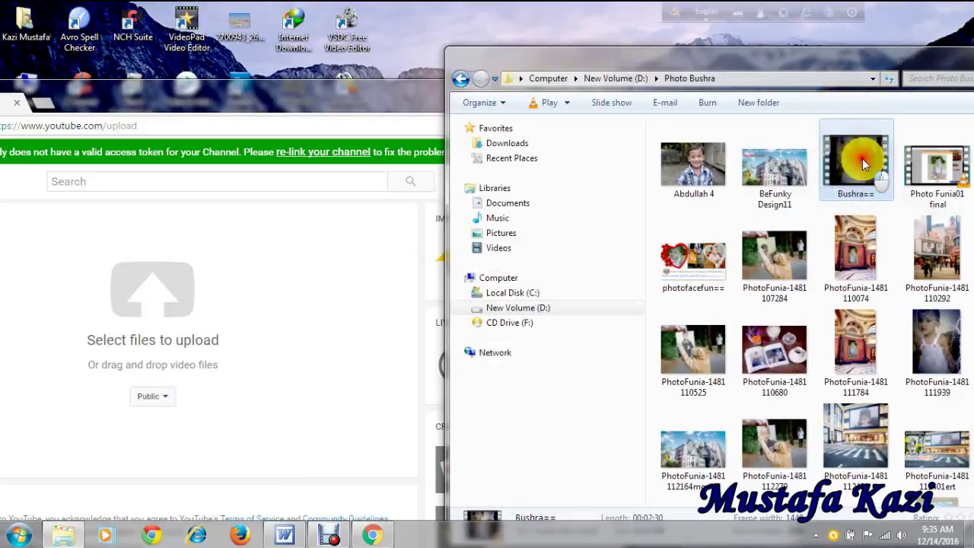
drag(871, 169, 185, 308)
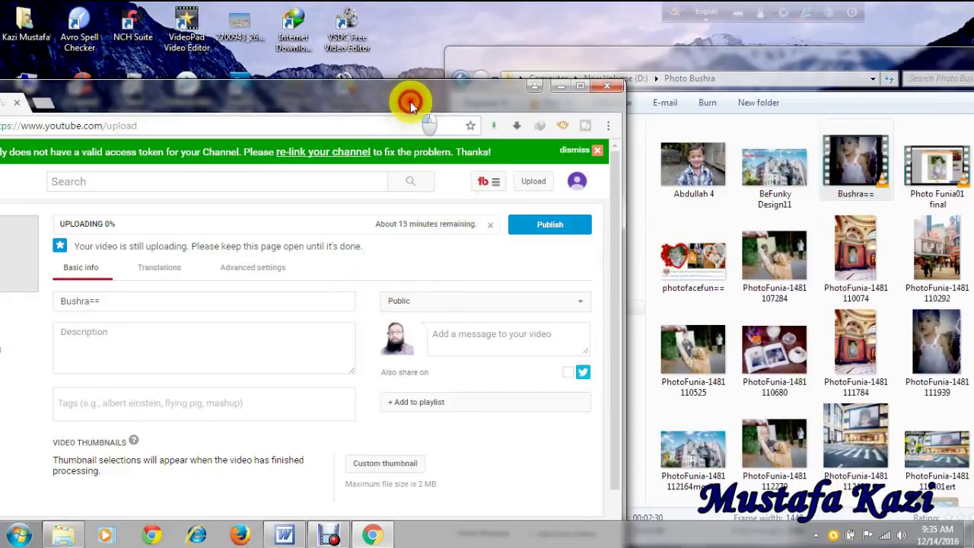
drag(411, 105, 644, 103)
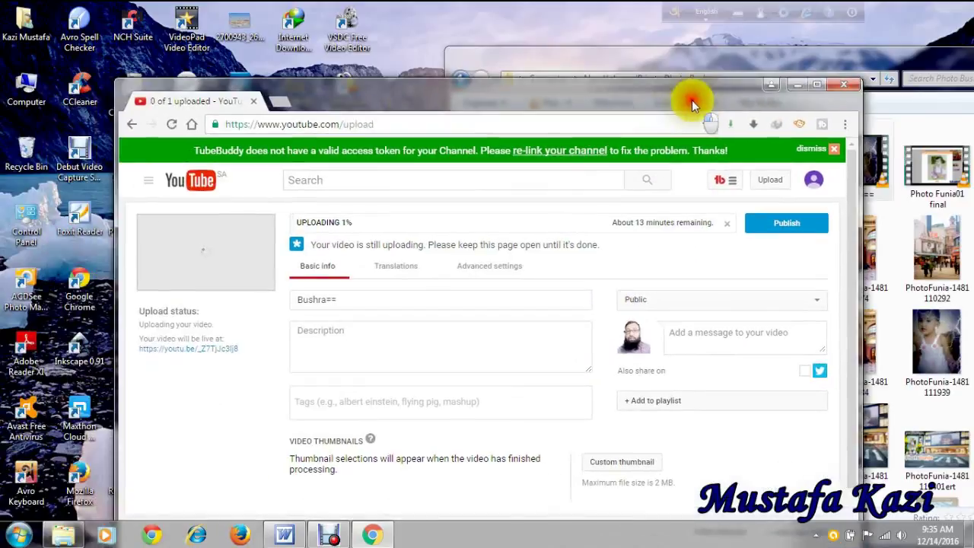
click(812, 85)
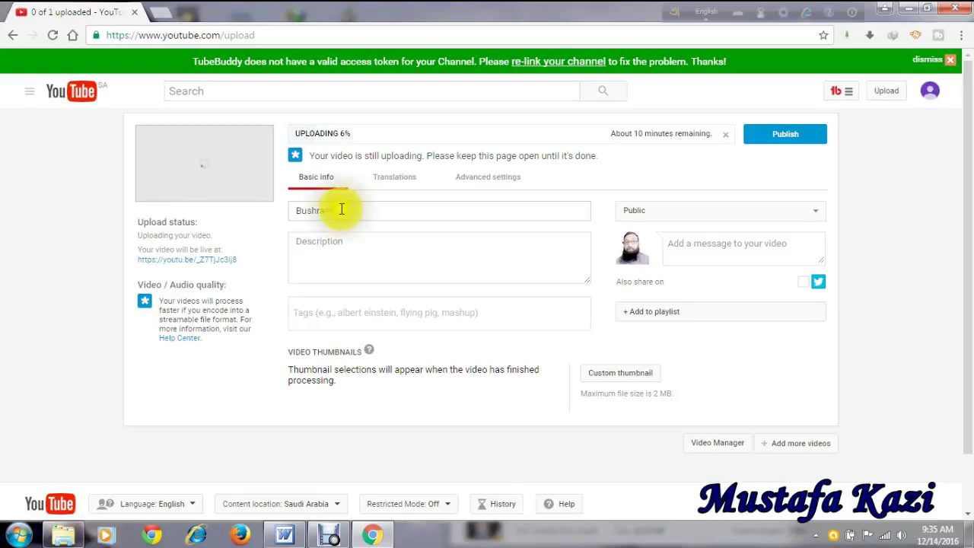
- Replace the uploading video's title with "Slideshow Create"
drag(340, 210, 295, 211)
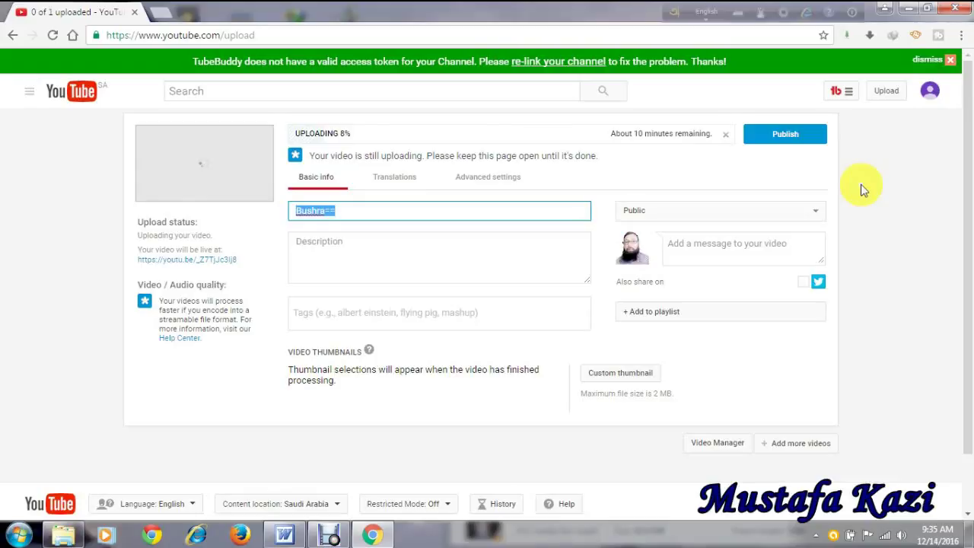
text(S)
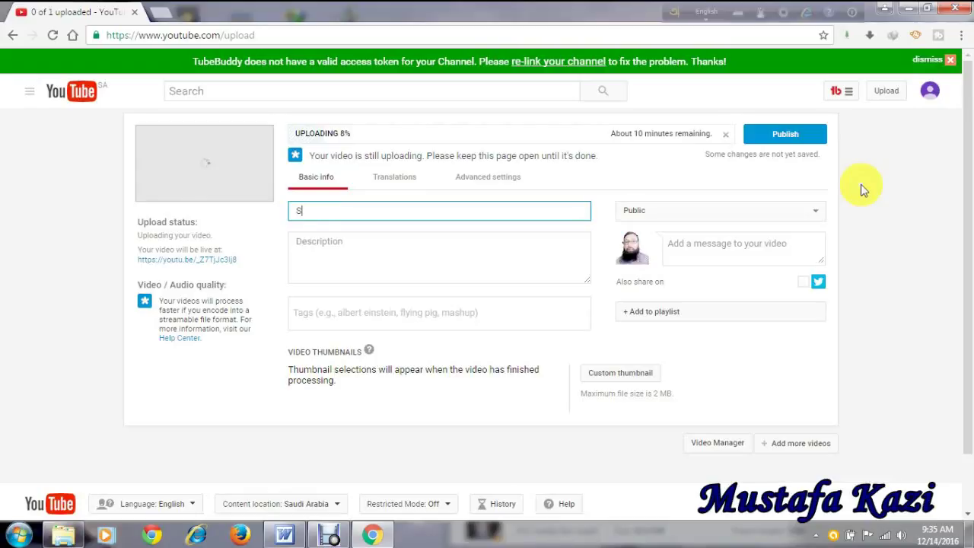
text(lideshow Cr)
text(eshow Cre)
text(ate)
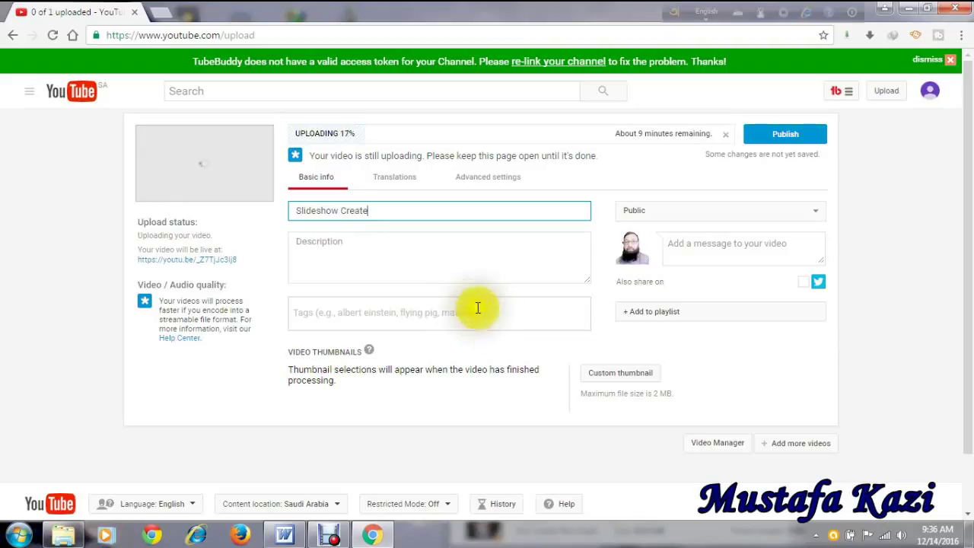
click(348, 240)
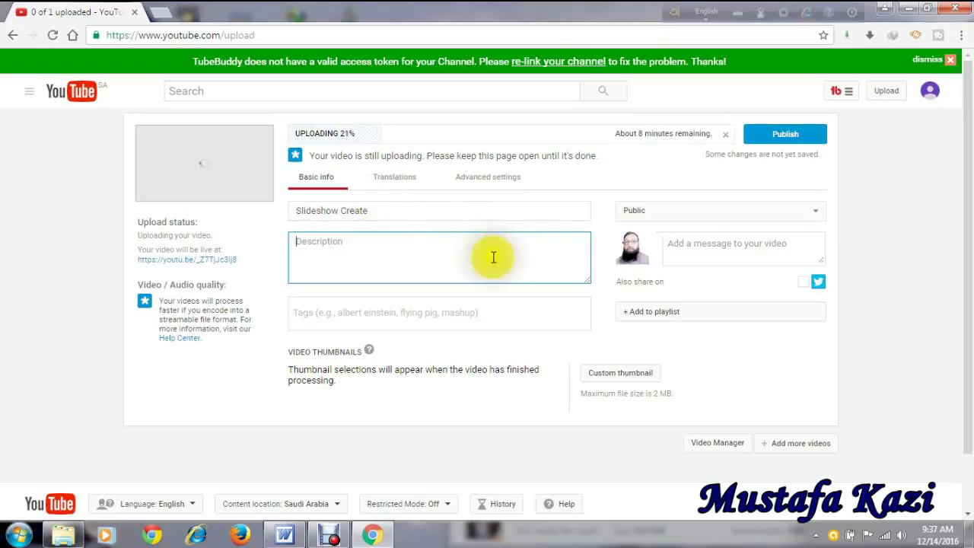
click(434, 306)
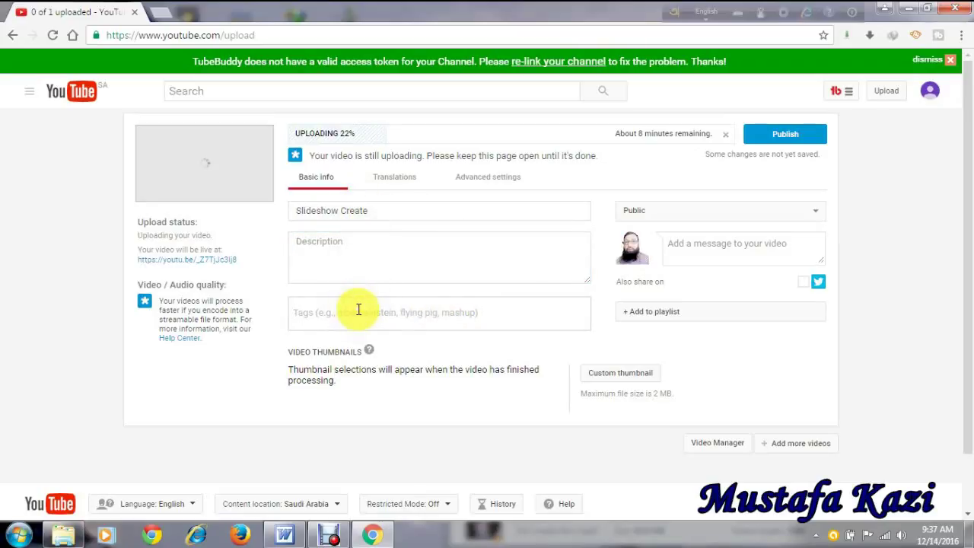
click(371, 214)
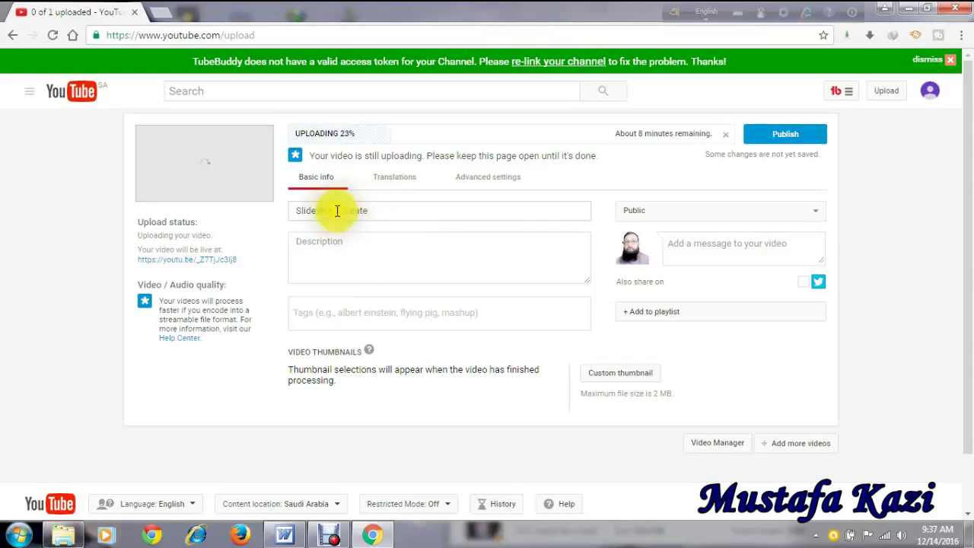
- Copy the word "Slideshow" from the video title and paste it as a tag
drag(337, 211, 296, 212)
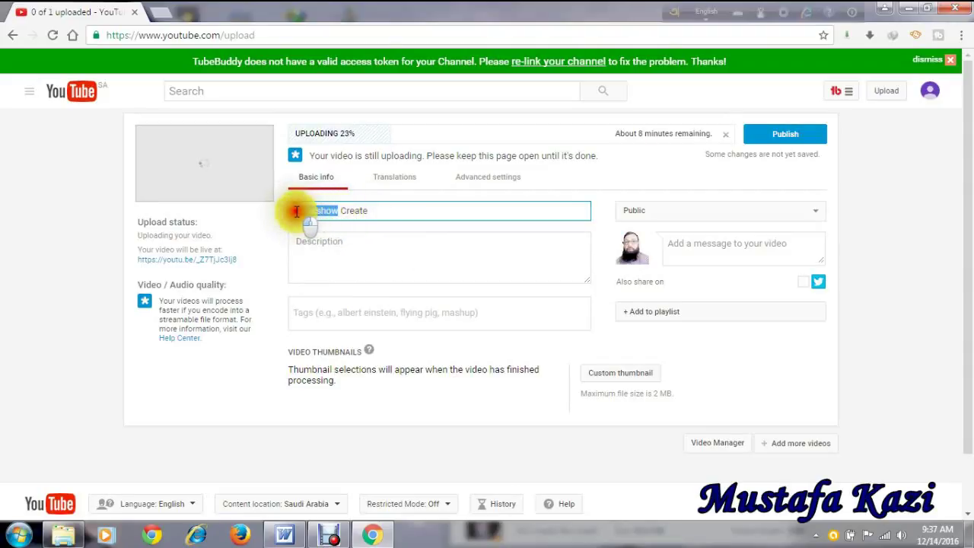
right_click(315, 212)
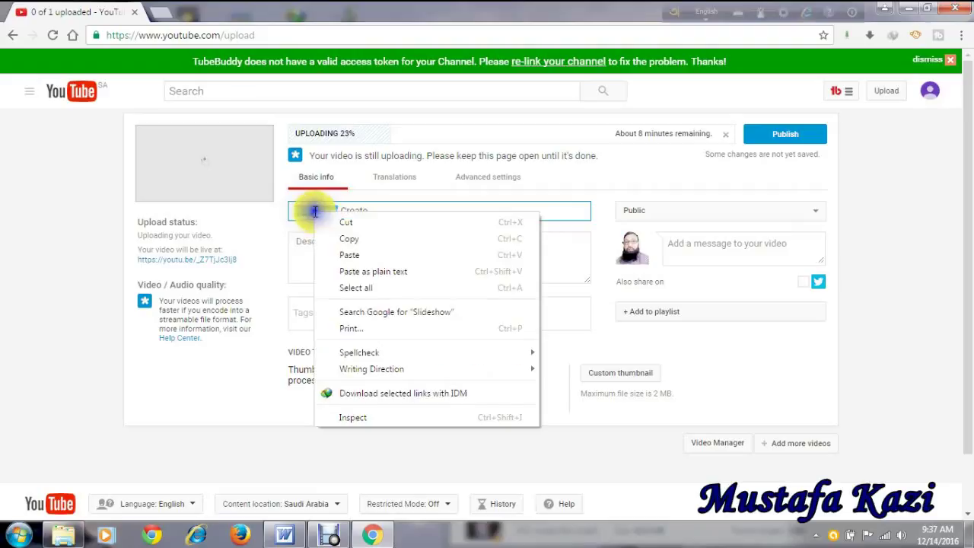
click(347, 244)
click(320, 309)
right_click(320, 311)
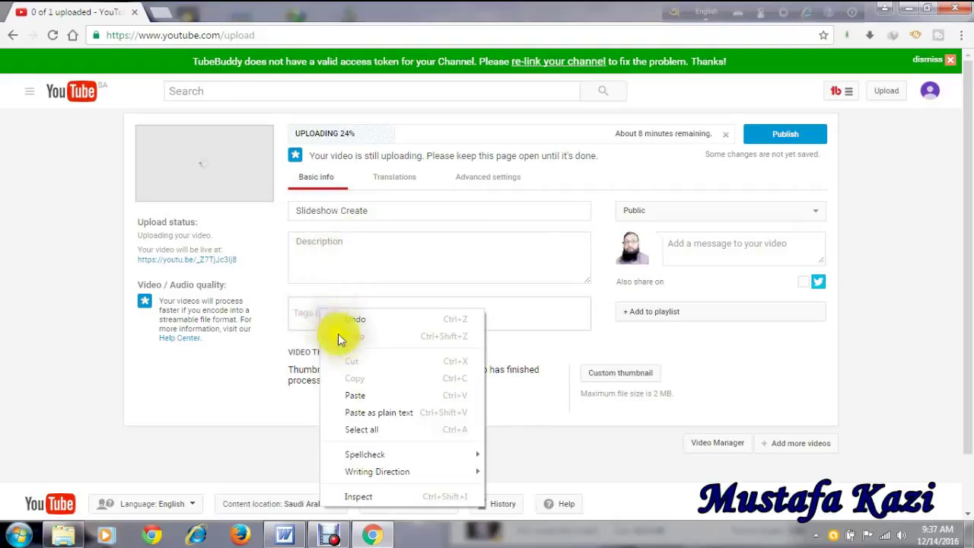
click(355, 395)
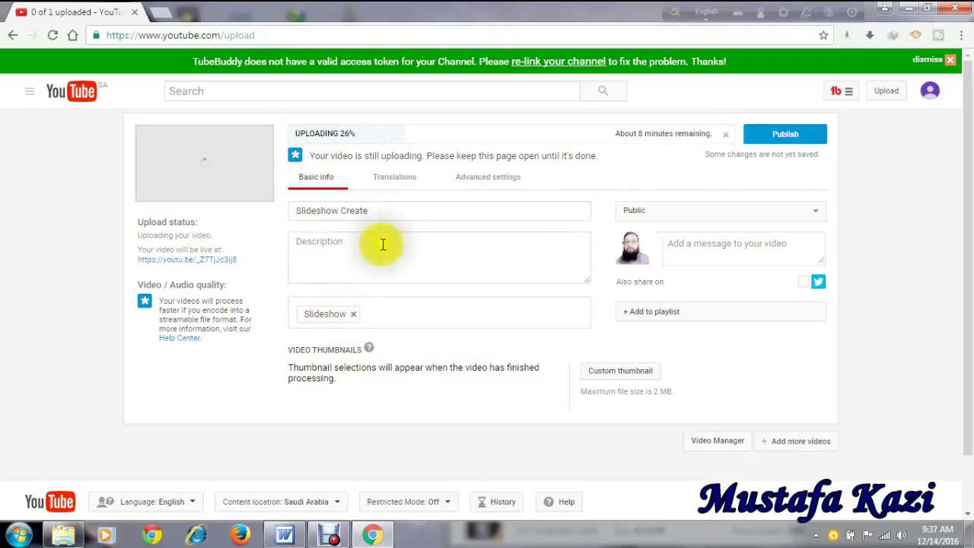
- Copy the word "Create" from the video title and paste it as another tag
click(374, 211)
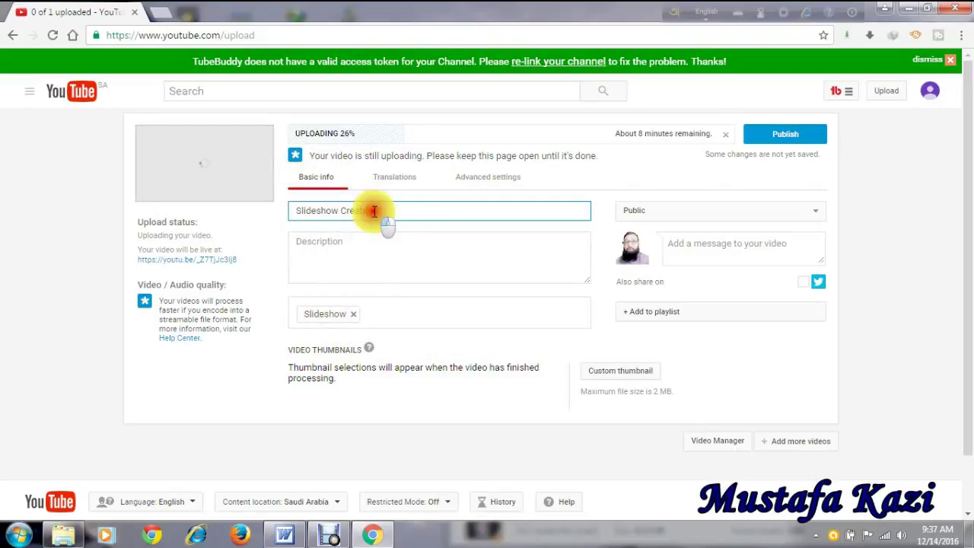
drag(374, 211, 337, 211)
key(BackSpace)
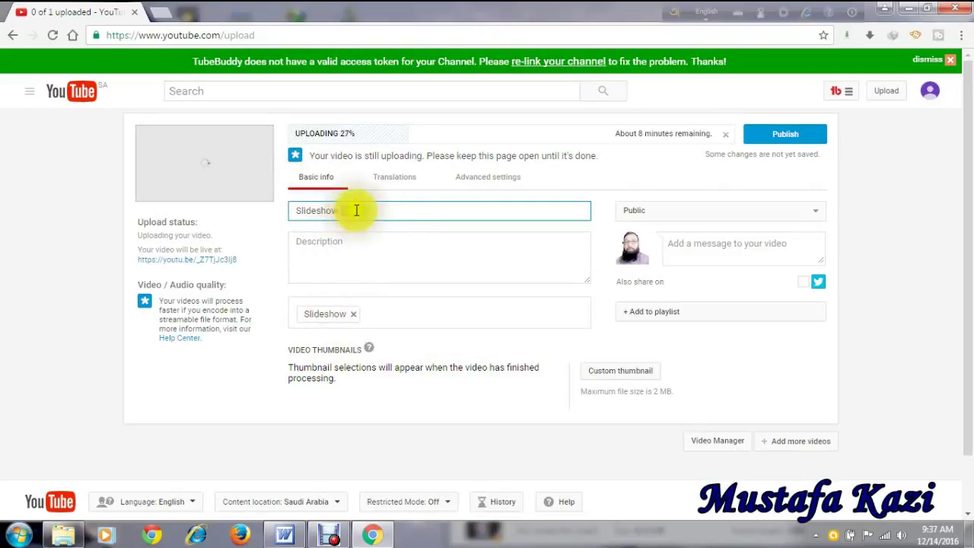
right_click(356, 211)
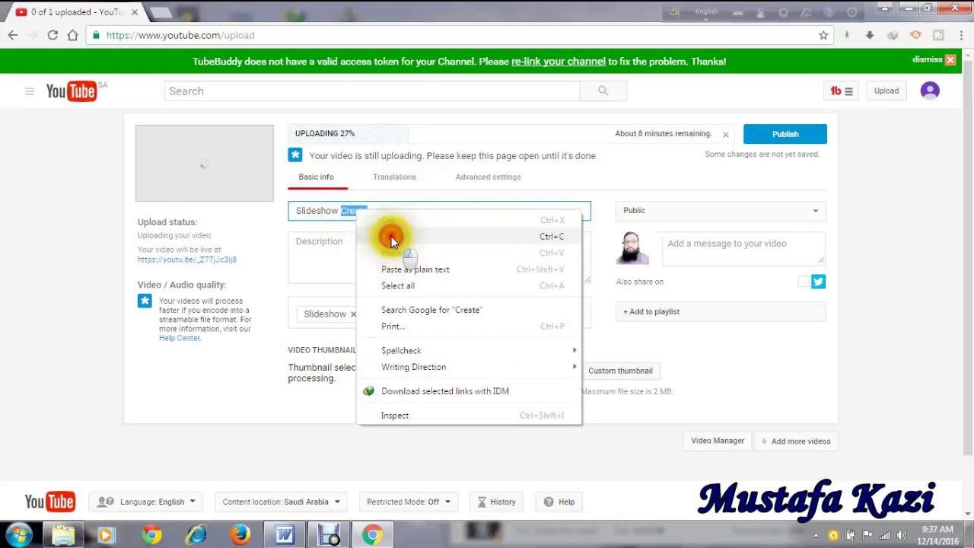
click(391, 236)
right_click(397, 308)
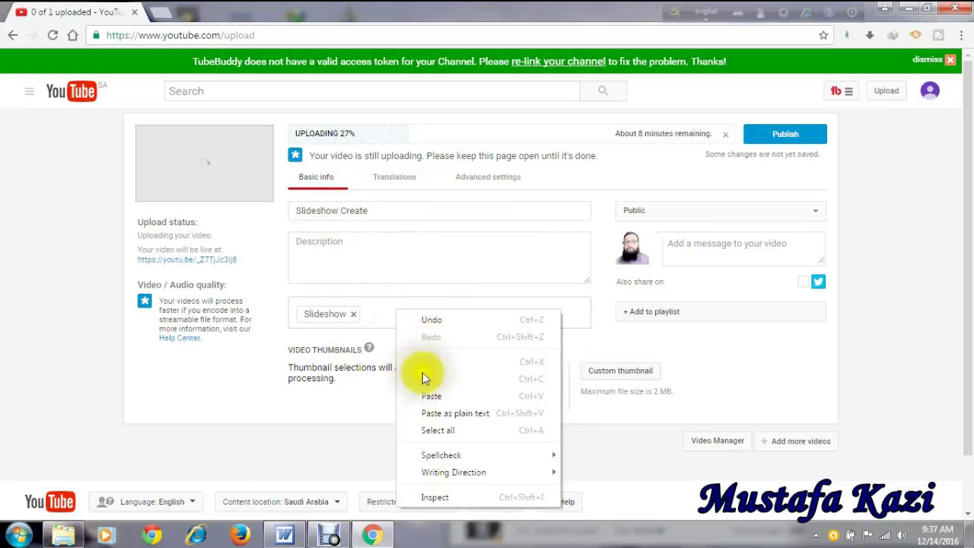
click(429, 395)
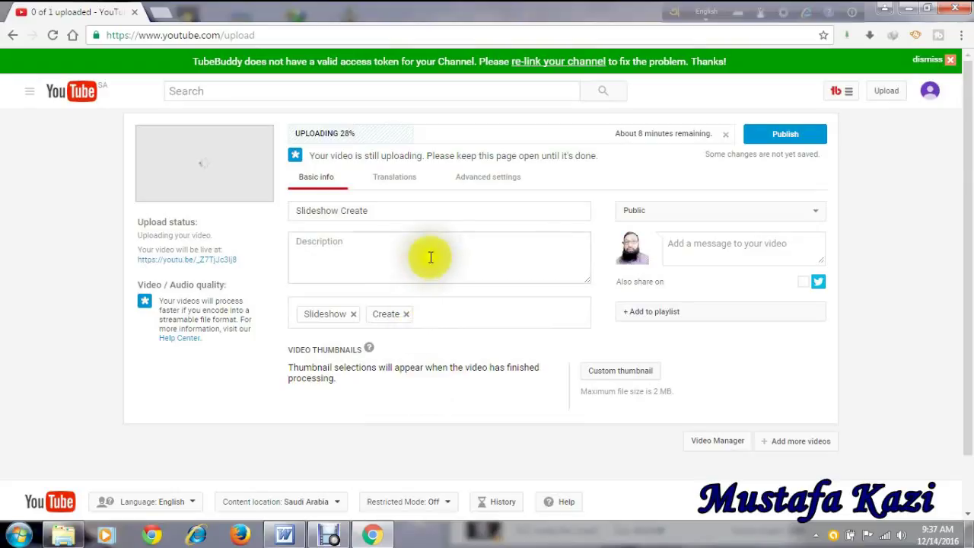
- Insert "How to Create" before "Slideshow" at the start of the video title
click(397, 212)
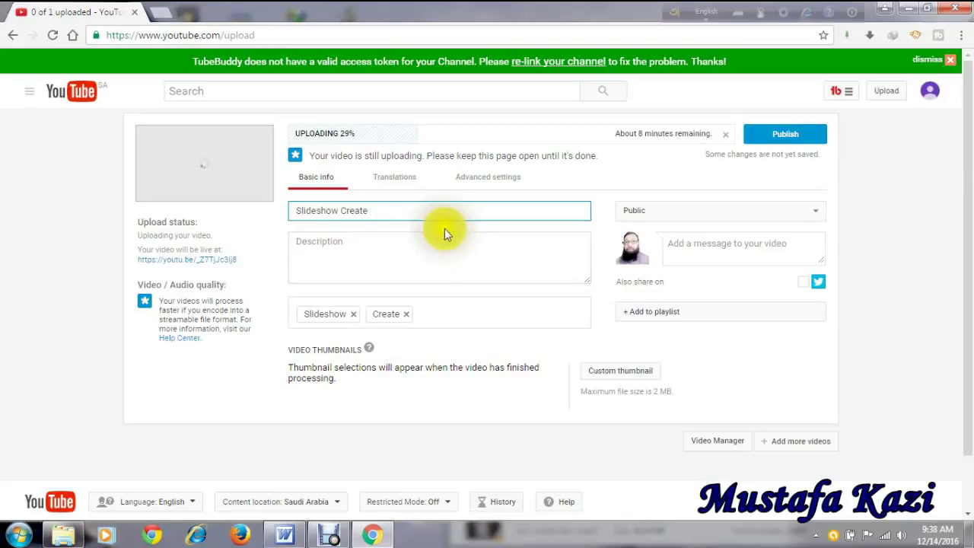
click(296, 209)
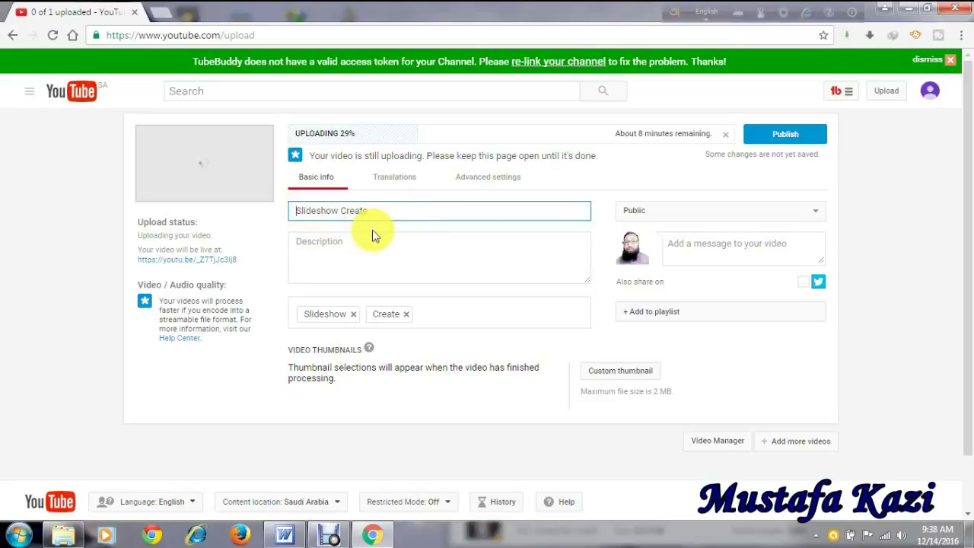
text(Ho)
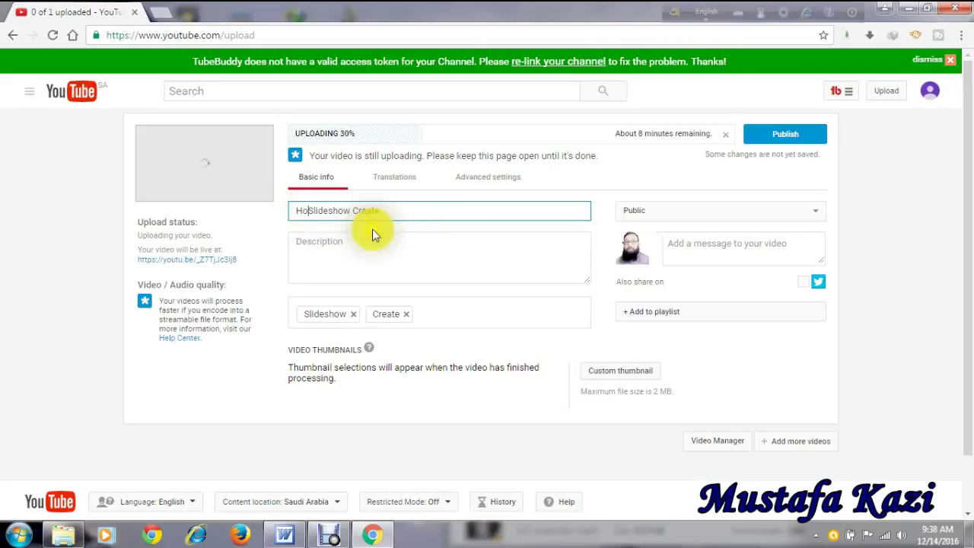
text(w to)
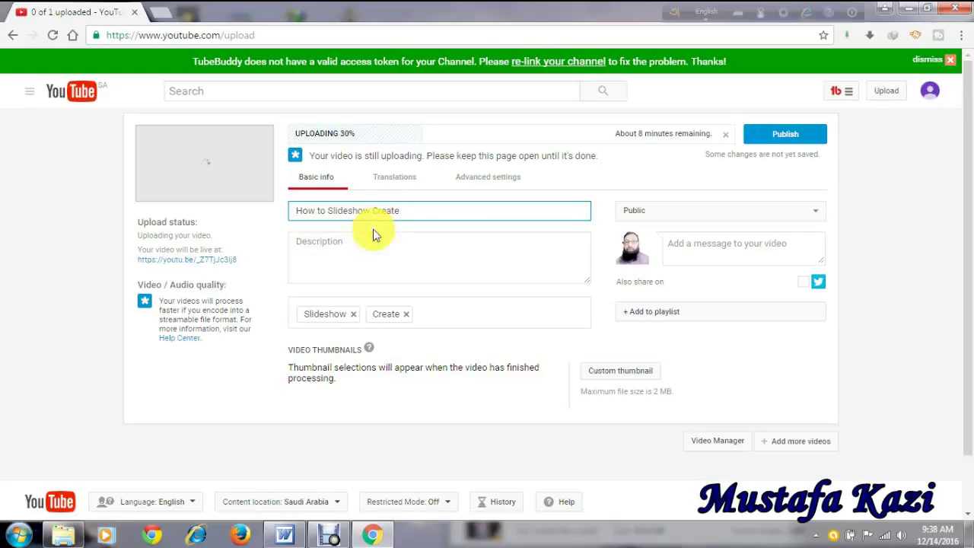
text( Create)
- Replace the trailing word "Create" in the title with "Tutorial Bangla"
click(434, 211)
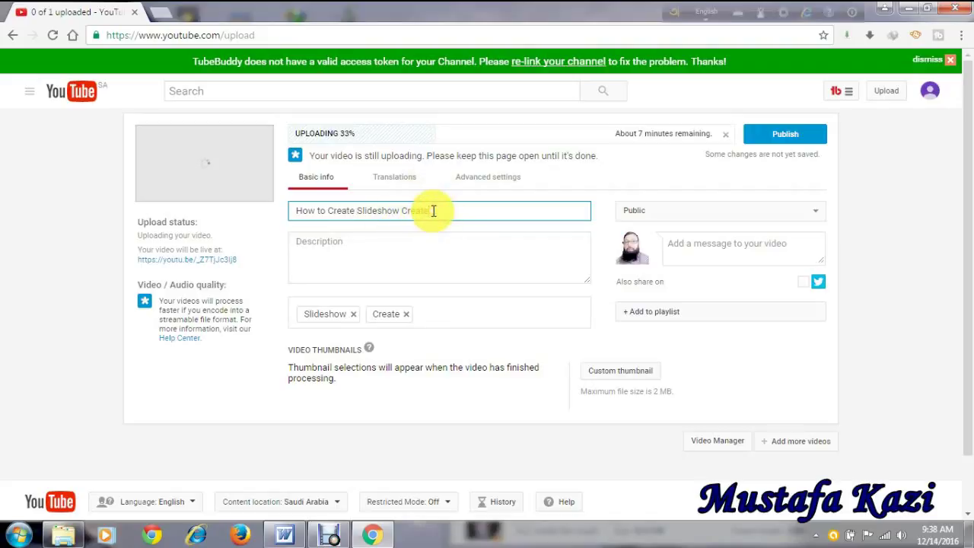
click(433, 211)
key(BackSpace)
key(BackSpace)
key(BackSpace)
key(BackSpace)
key(BackSpace)
key(BackSpace)
text(Tu)
text(torial Eangla)
- Copy the word "How" from the video title and paste it as a tag
click(301, 211)
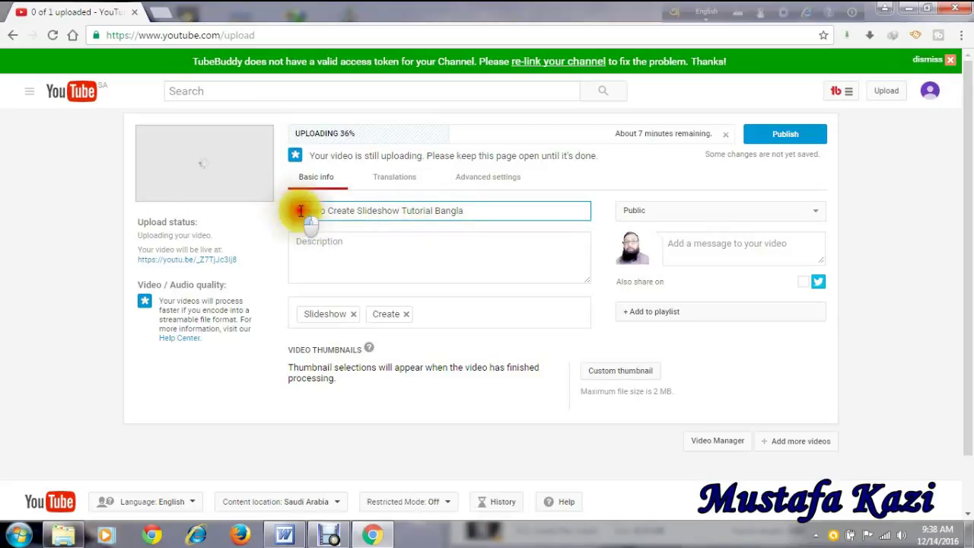
double_click(308, 210)
right_click(307, 217)
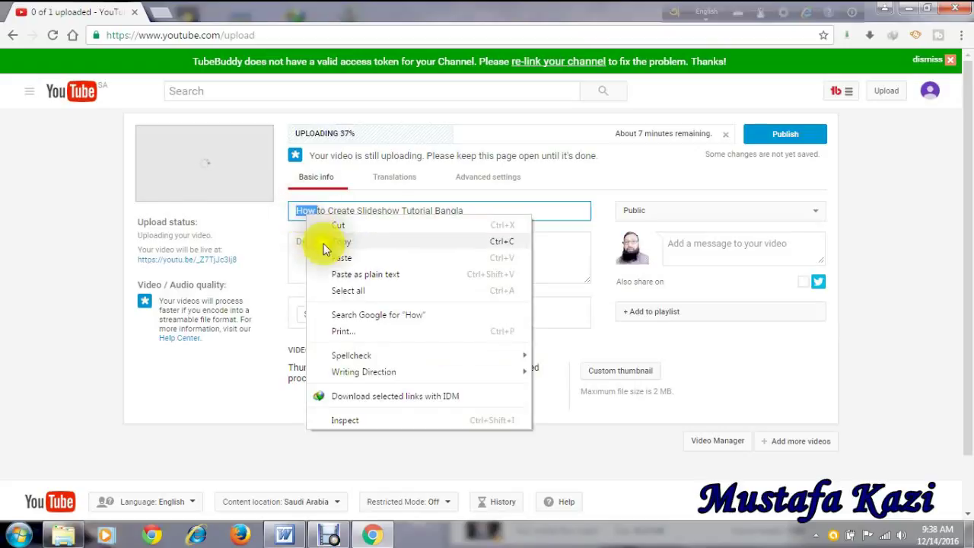
click(353, 242)
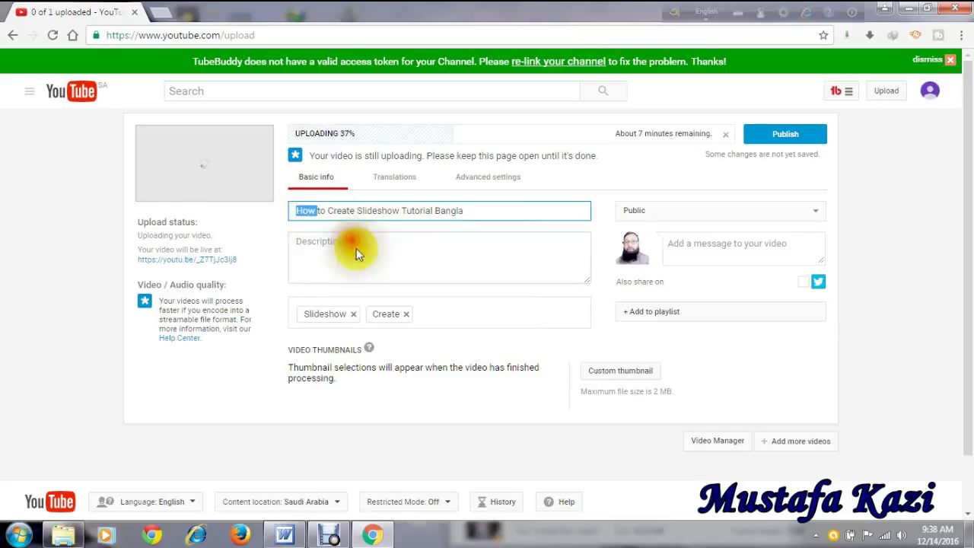
right_click(430, 315)
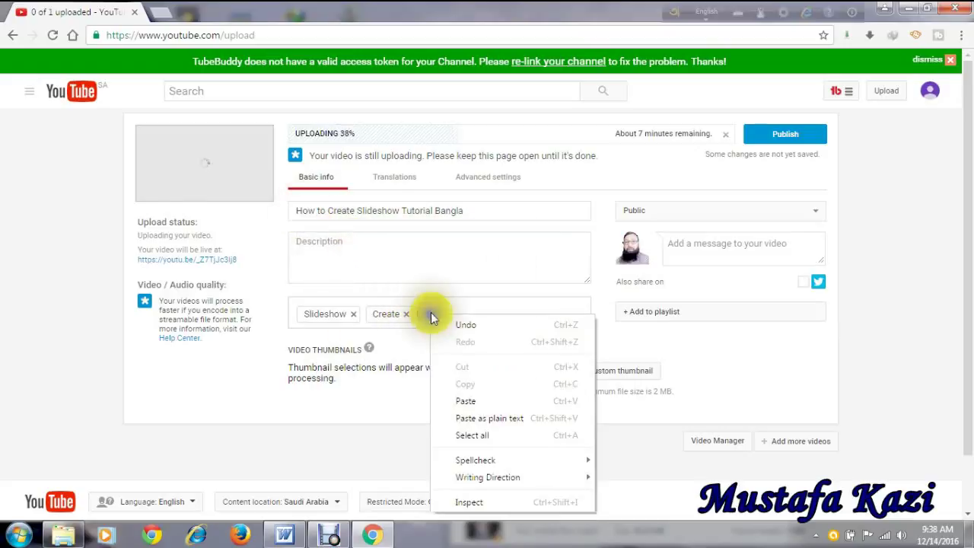
click(467, 400)
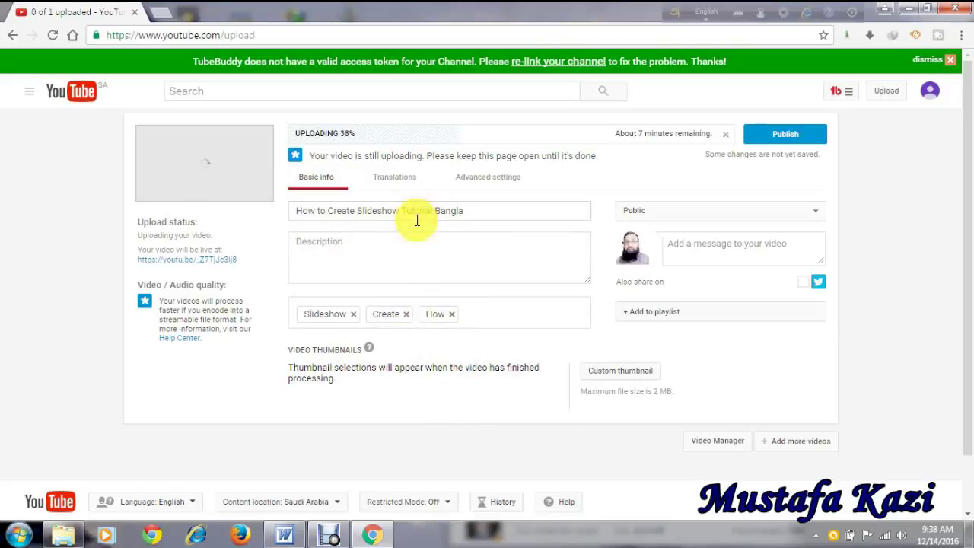
click(318, 210)
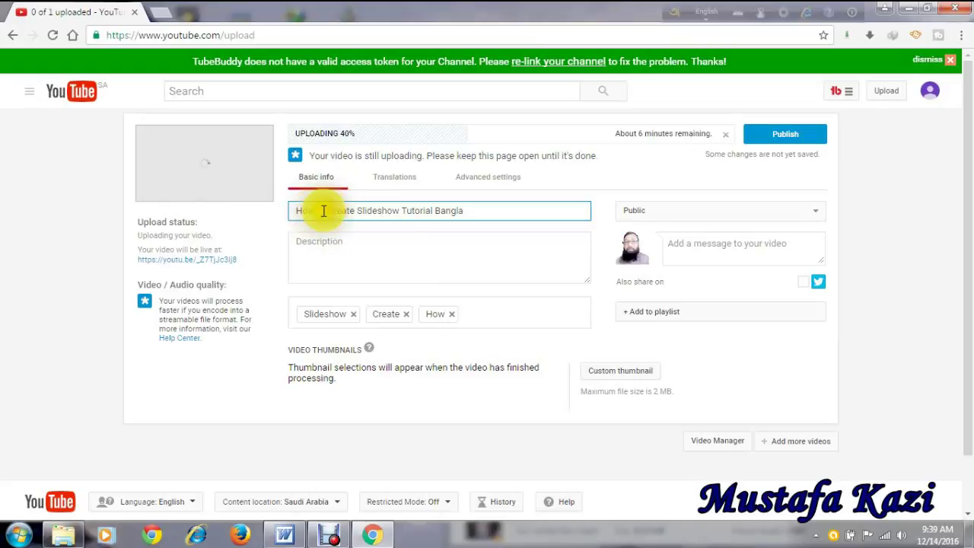
double_click(322, 211)
right_click(321, 212)
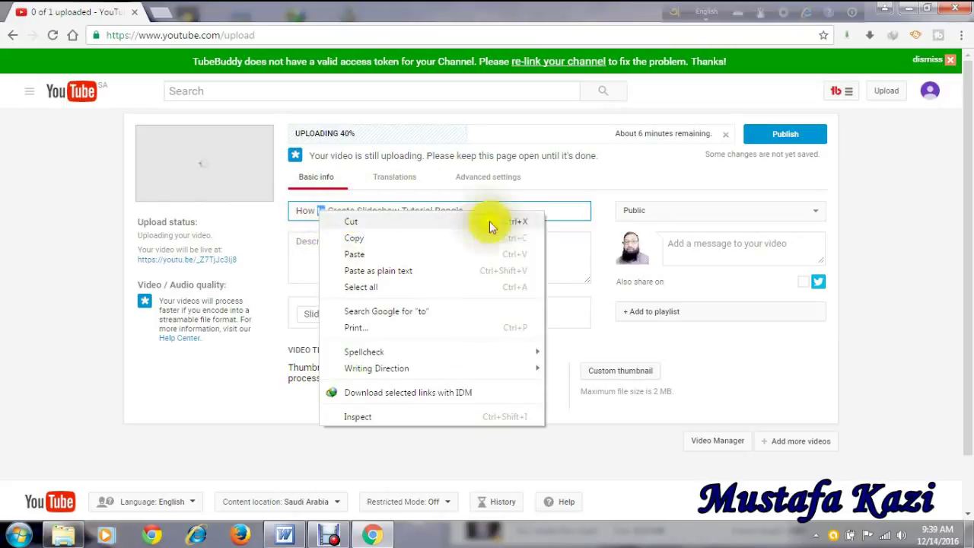
click(584, 232)
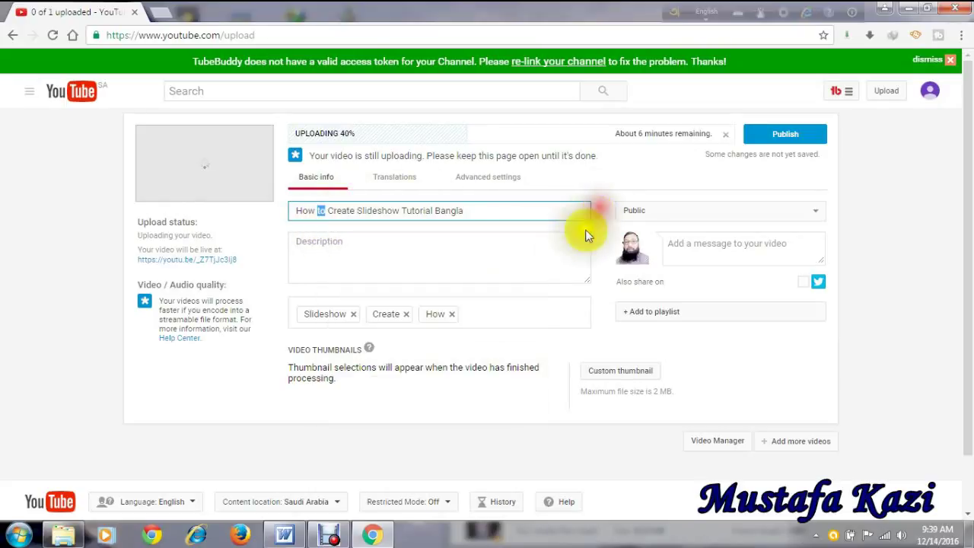
- Add "To" as a further tag after "How"
click(500, 309)
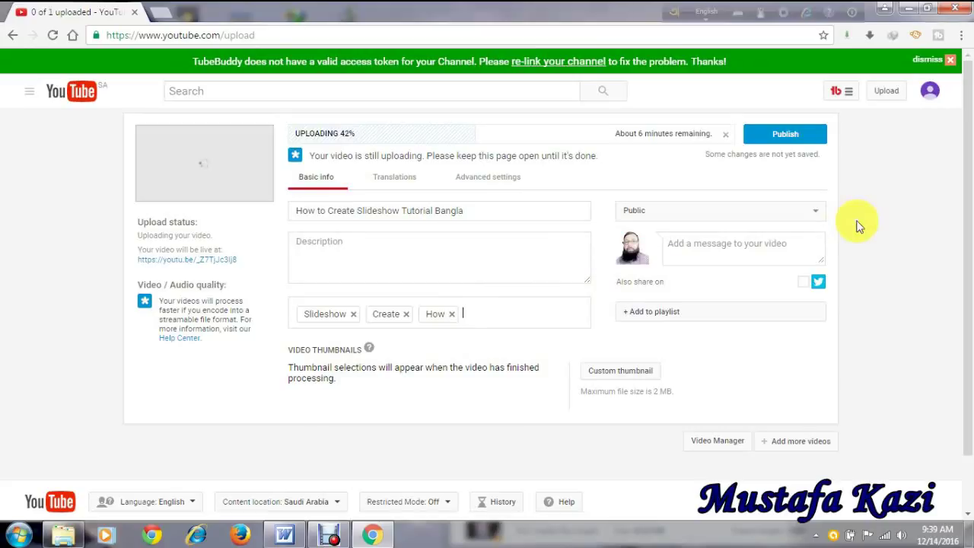
text(To)
text(,)
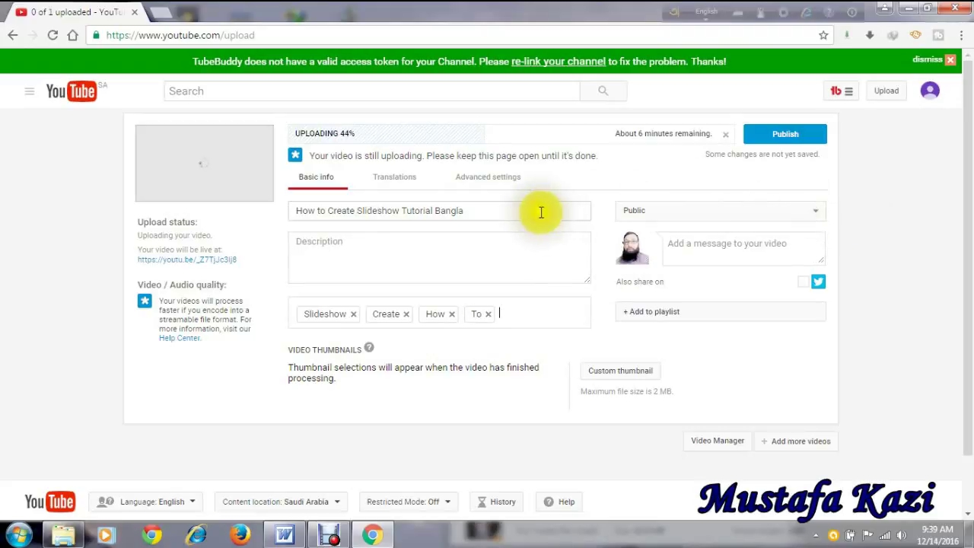
- Copy the full title "How to Create Slideshow Tutorial Bangla" into the video description
drag(483, 209, 294, 211)
right_click(354, 207)
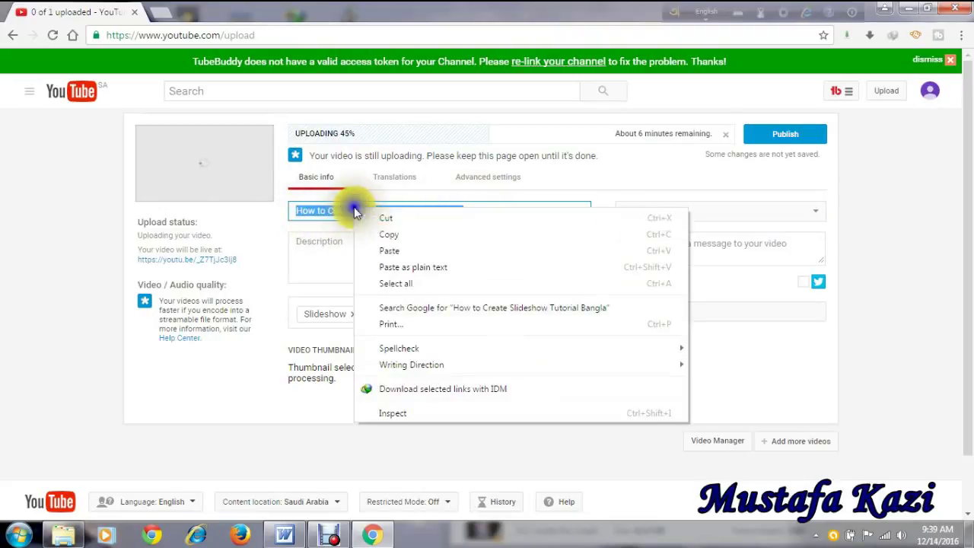
click(387, 233)
right_click(341, 252)
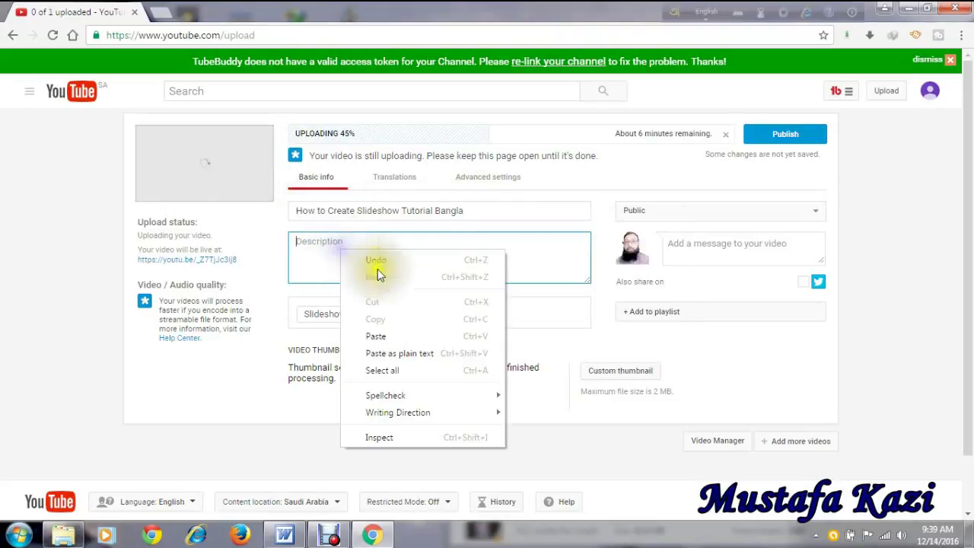
click(373, 337)
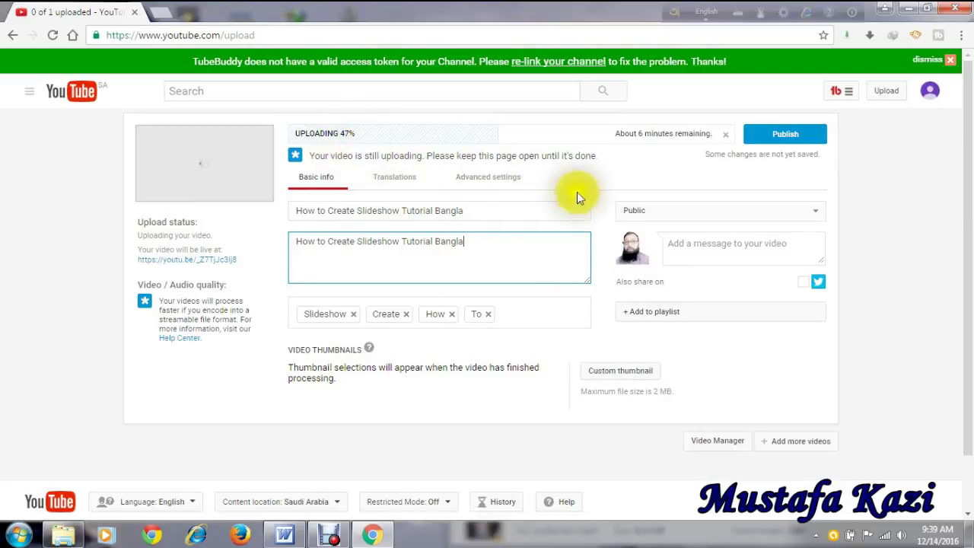
- Set the video's category to Education in the advanced settings
click(502, 180)
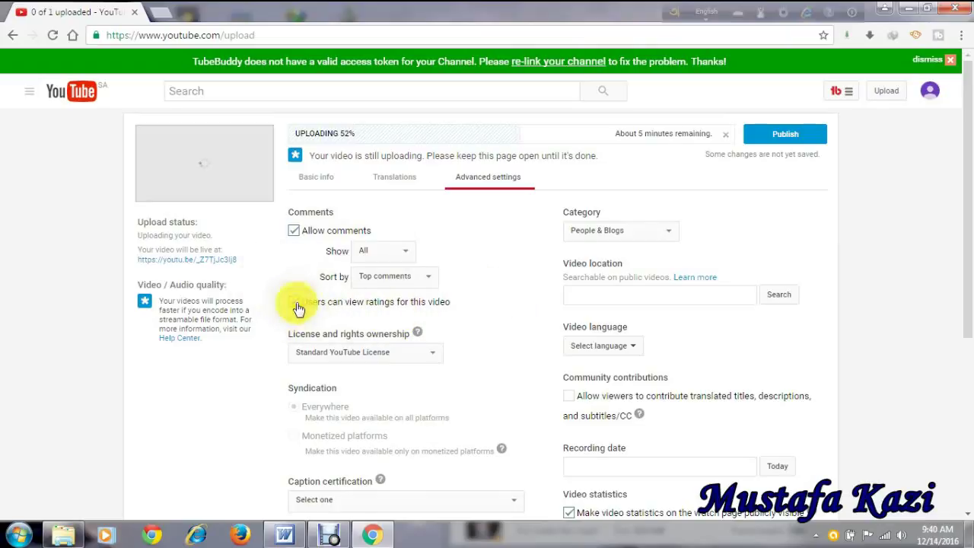
scroll(499, 297, down, 1)
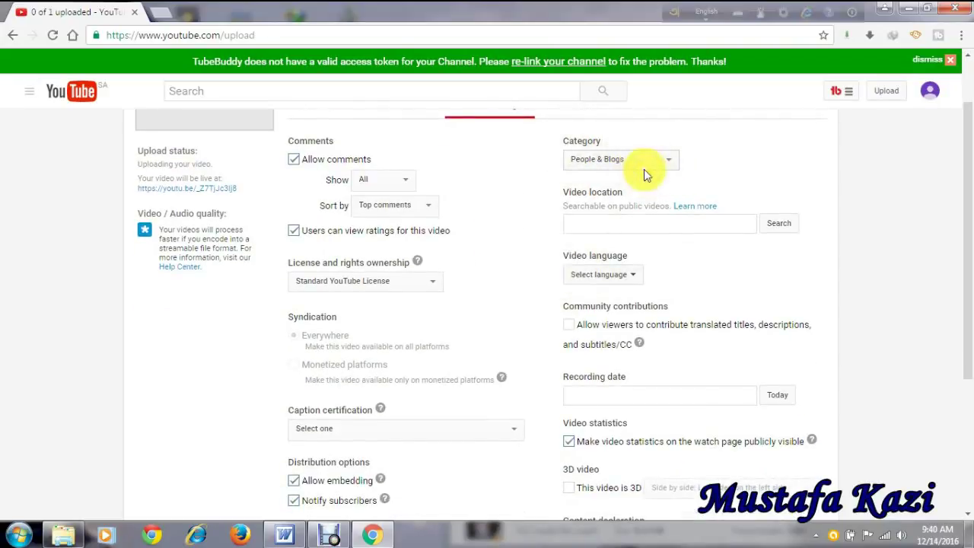
click(667, 162)
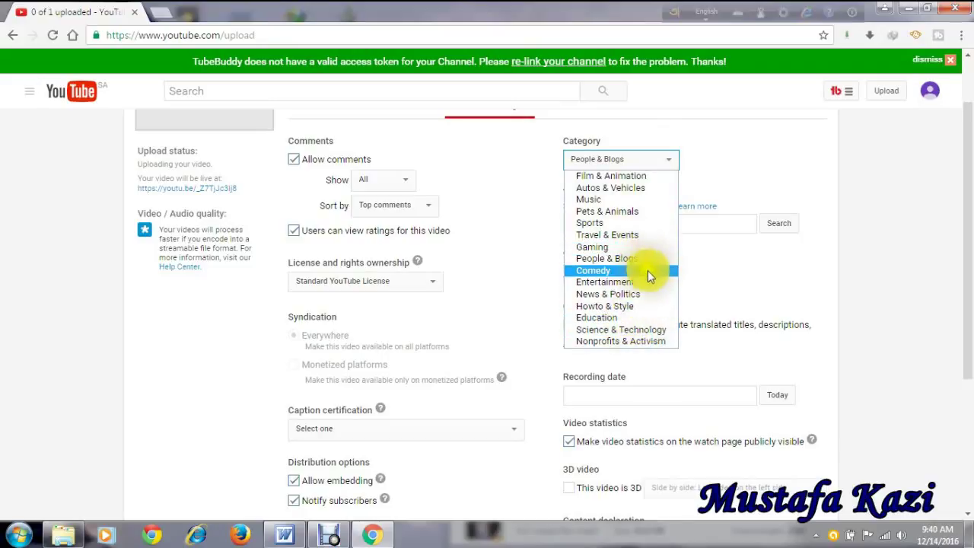
click(628, 320)
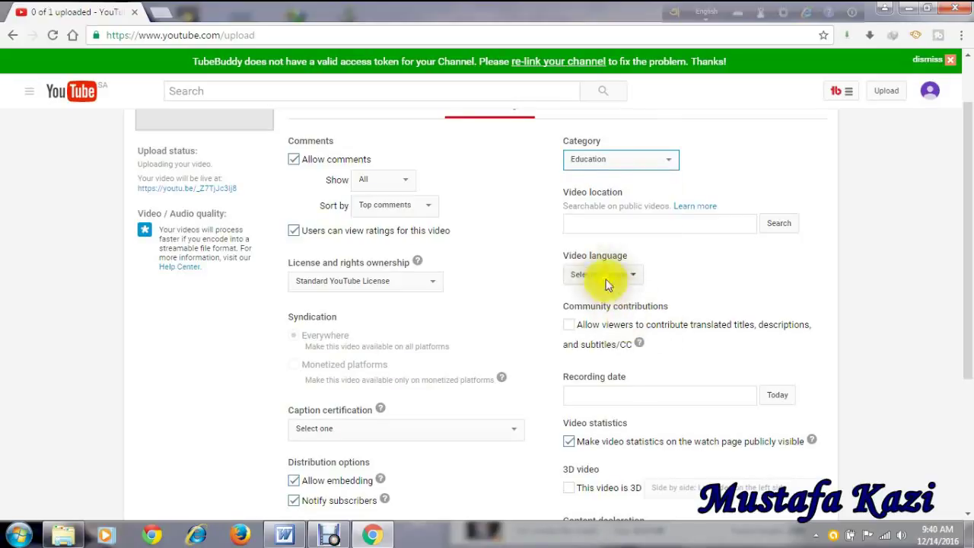
scroll(620, 261, down, 3)
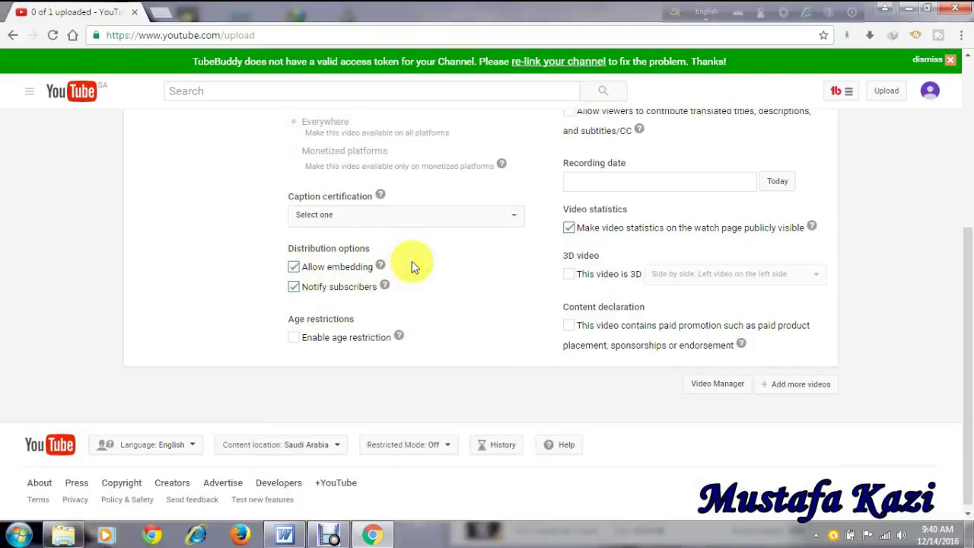
click(295, 268)
click(297, 268)
click(295, 268)
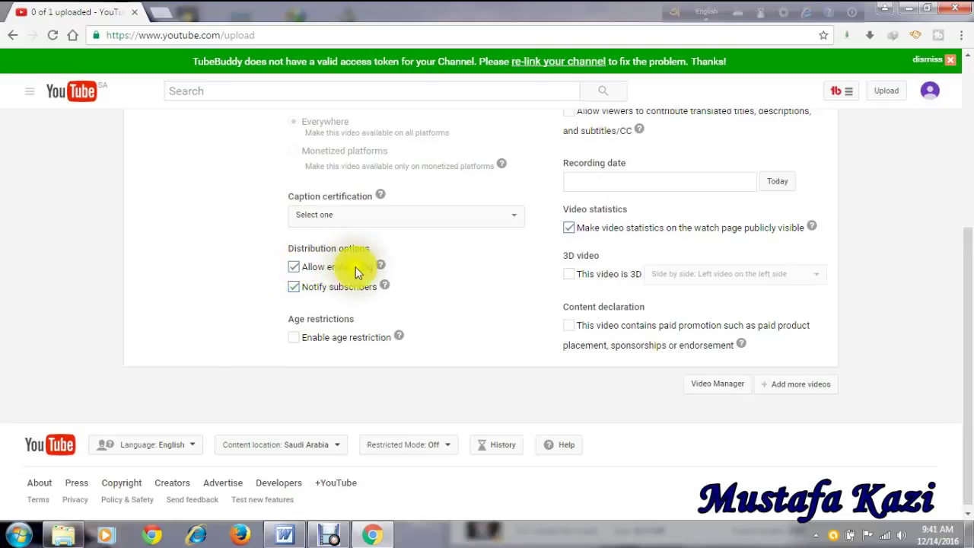
- Return to the video's basic info and bring up the Avro Mouse Bangla keyboard, placed clear of the title text
scroll(486, 271, up, 2)
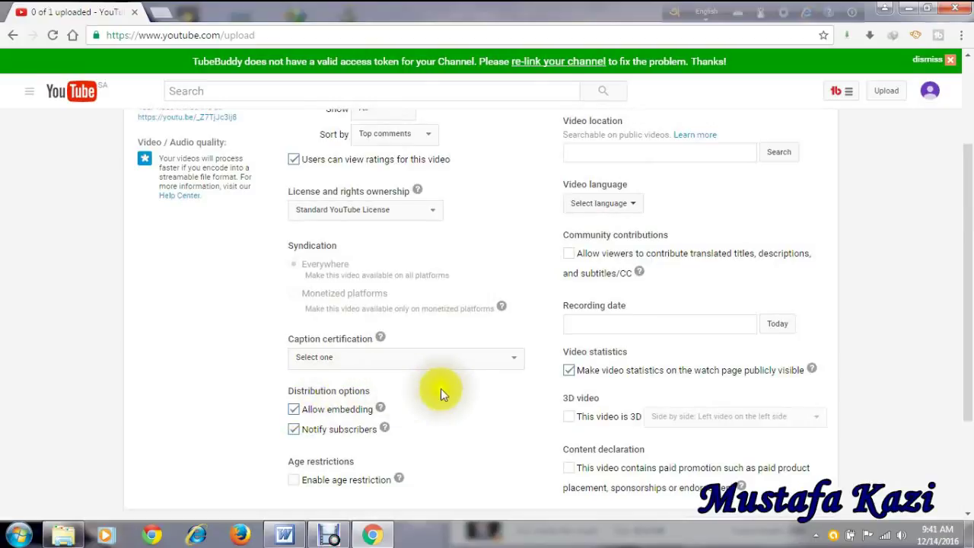
scroll(478, 367, up, 2)
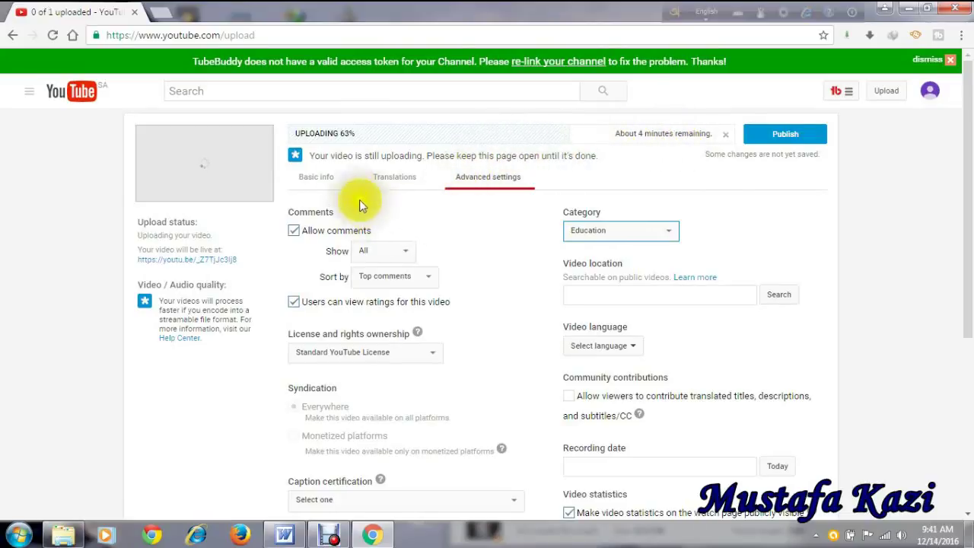
click(326, 181)
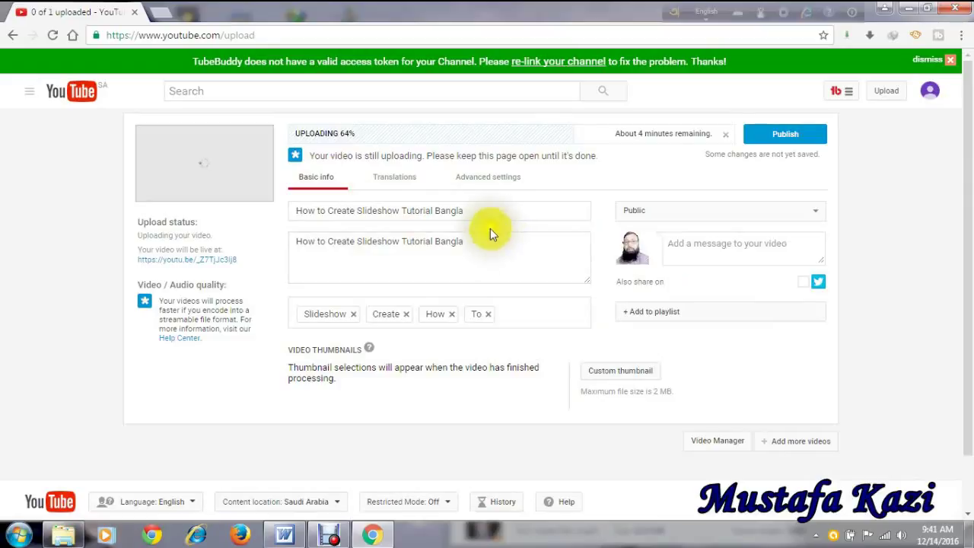
click(479, 214)
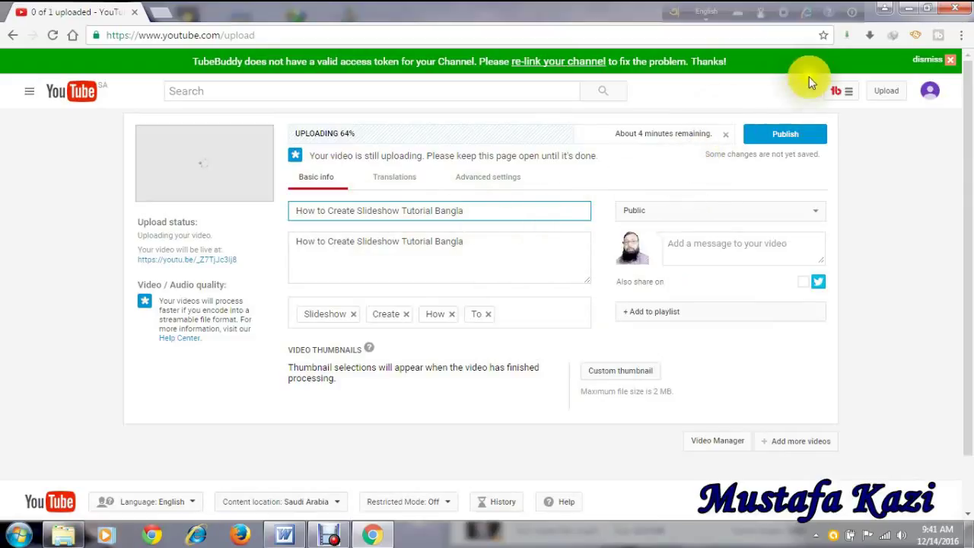
click(706, 13)
click(706, 13)
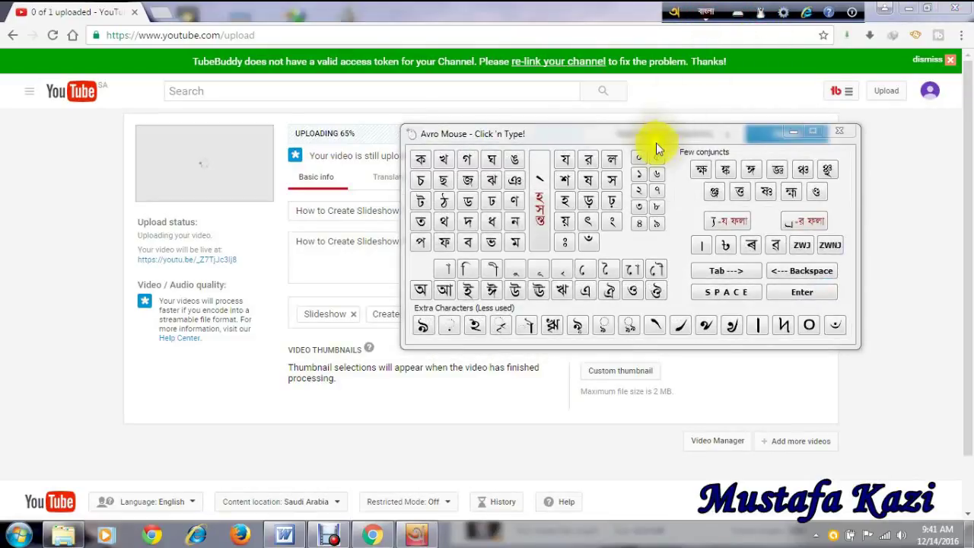
drag(656, 134, 826, 124)
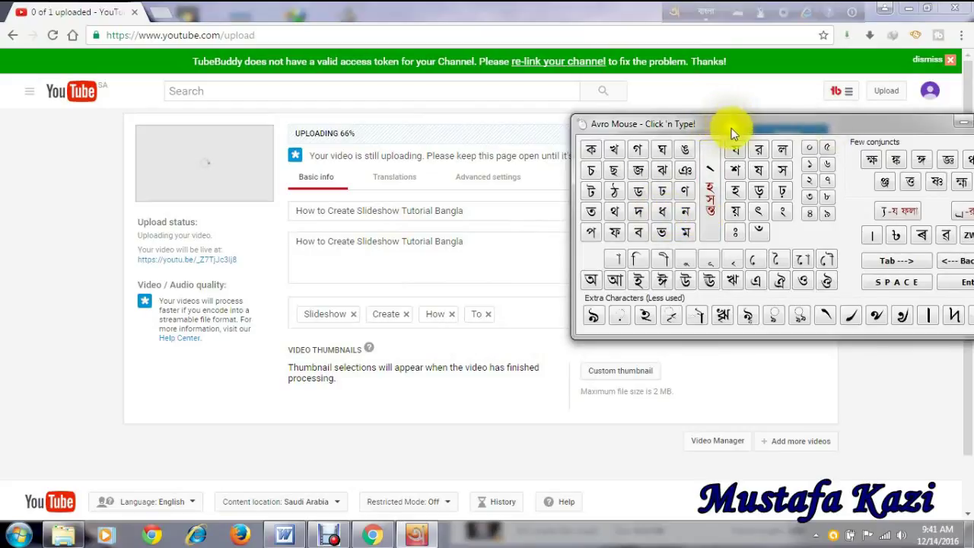
- Add the Bangla word "কিভাবে" and a space at the end of the video title with the on-screen keyboard
click(487, 208)
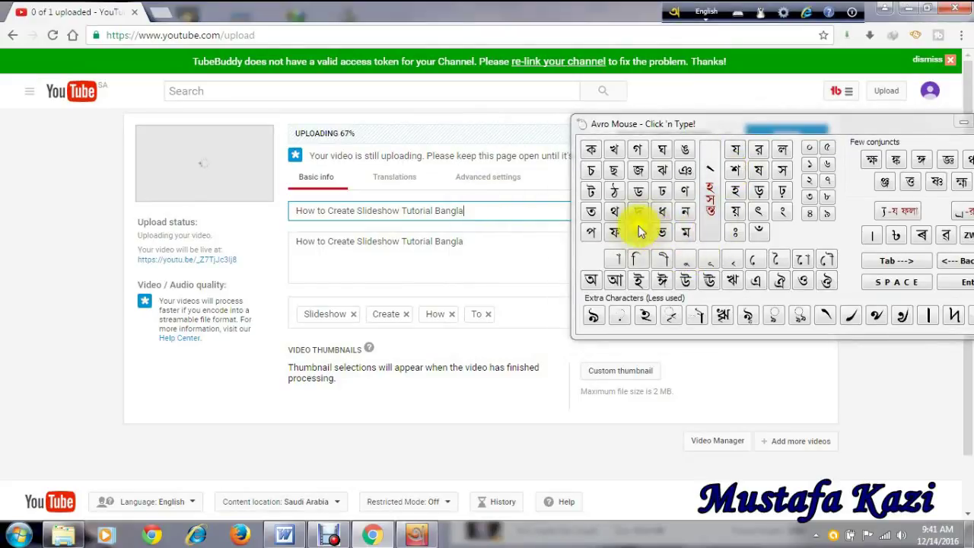
click(594, 152)
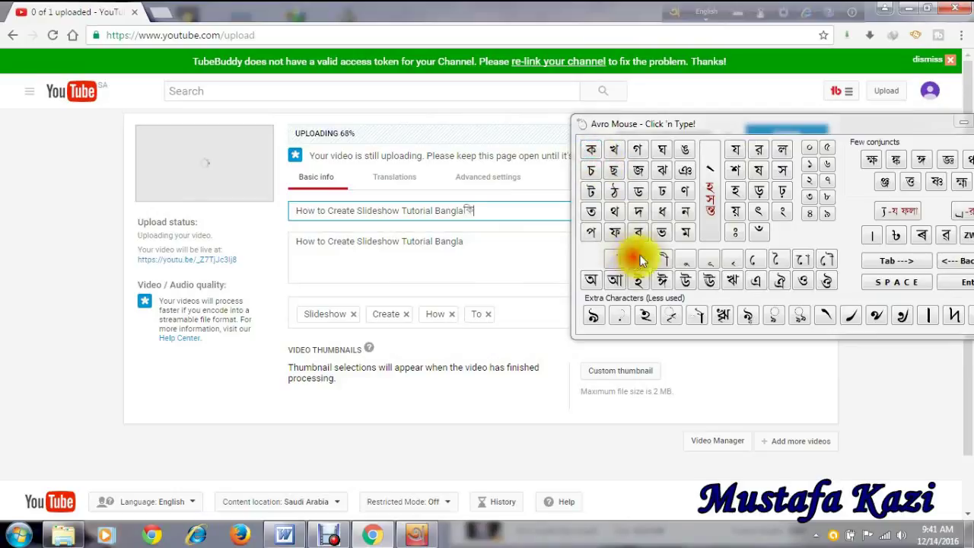
click(638, 259)
click(591, 211)
click(618, 259)
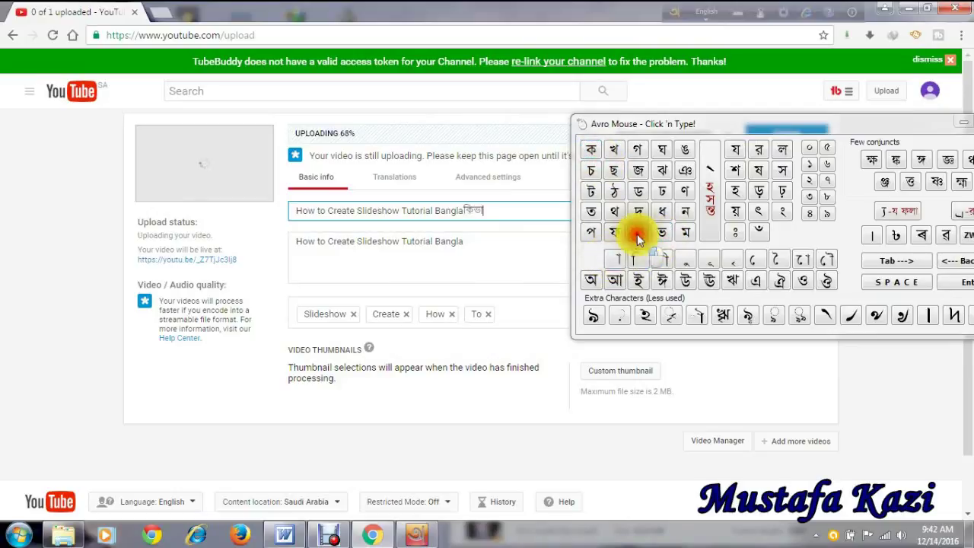
click(638, 232)
click(752, 257)
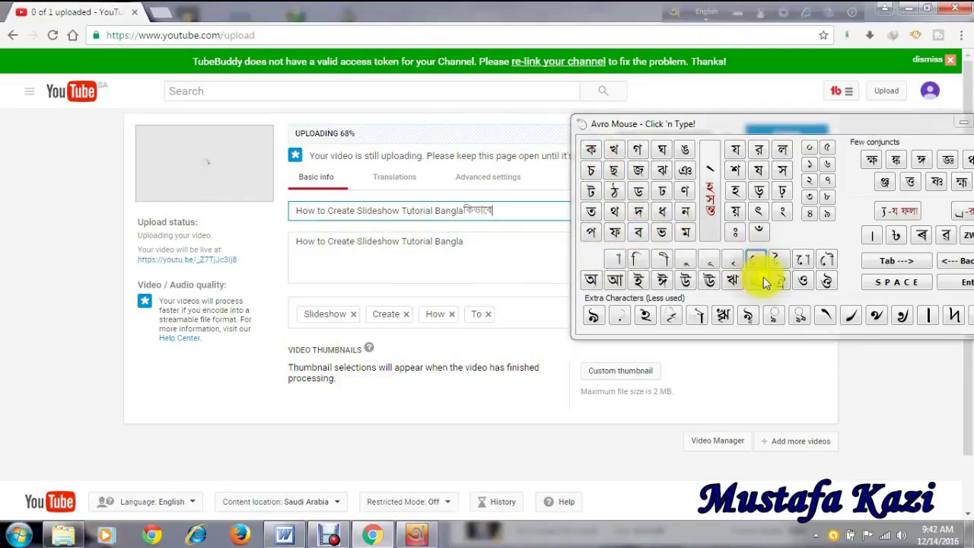
click(882, 280)
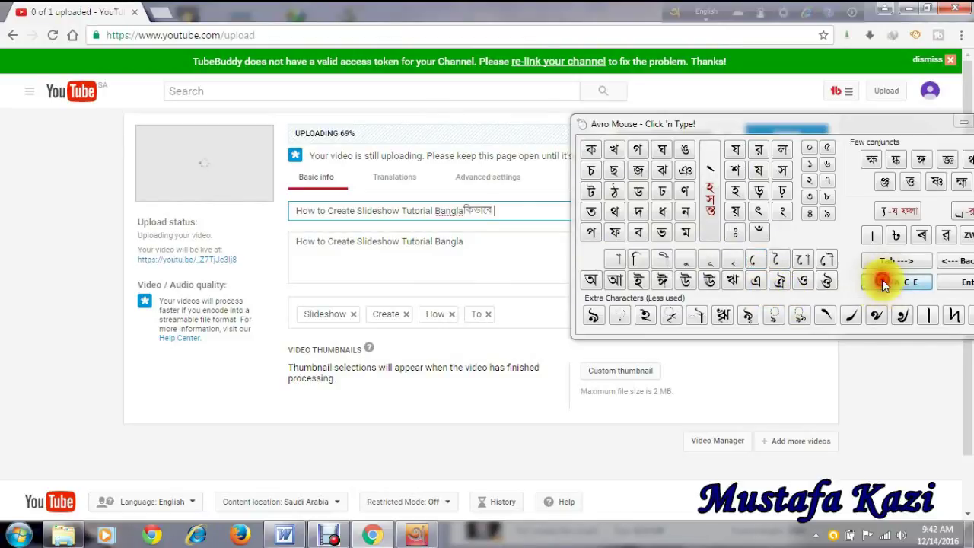
- Append the Bangla word "স্লাইডশো" and a space to the video title after "কিভাবে"
click(783, 172)
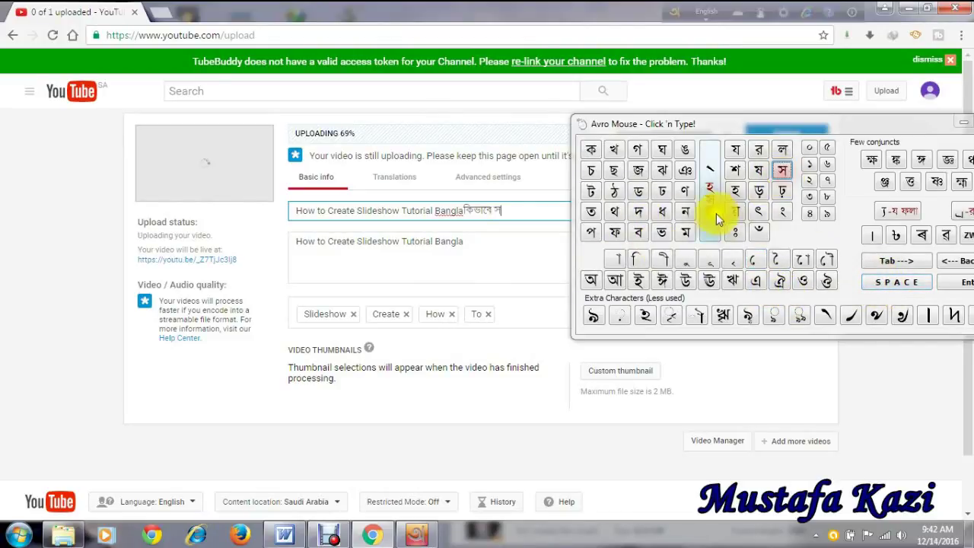
click(710, 169)
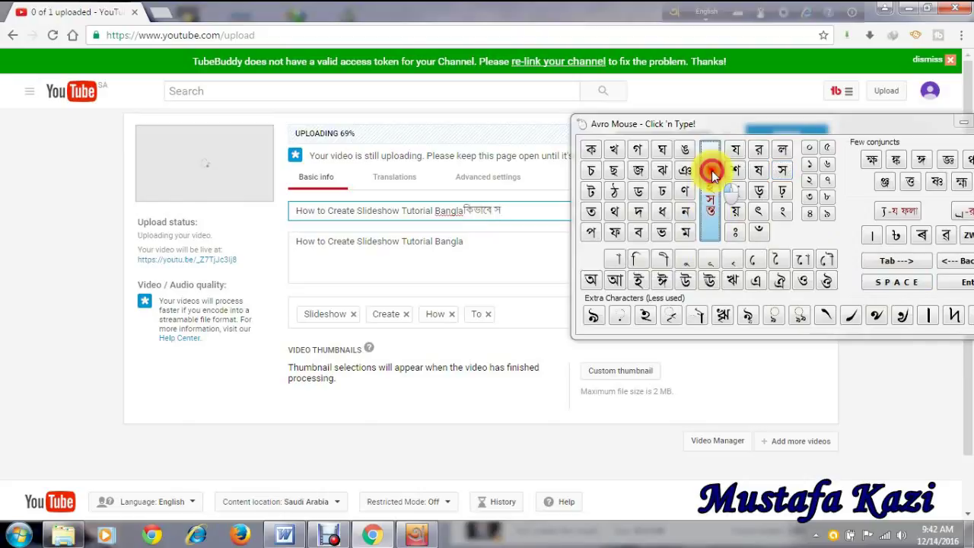
click(782, 150)
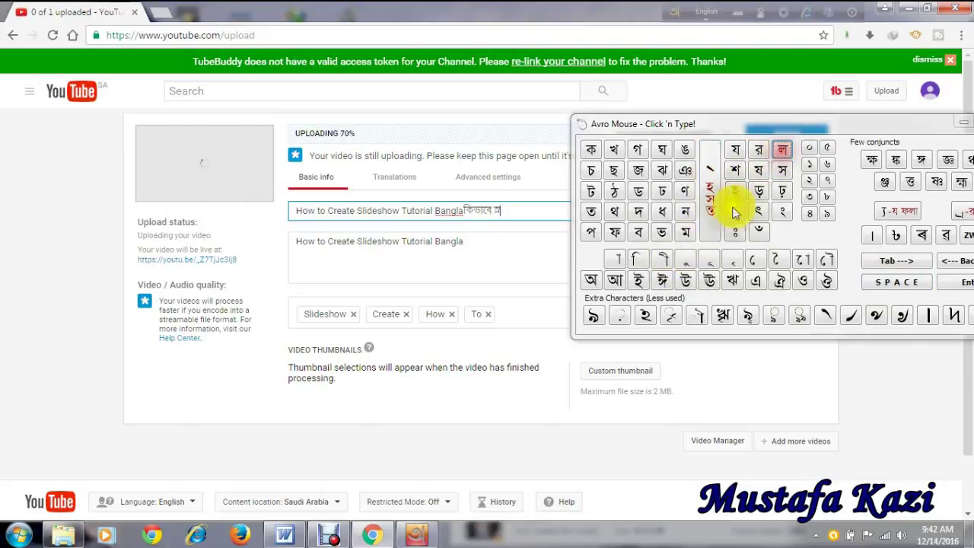
click(619, 260)
click(645, 282)
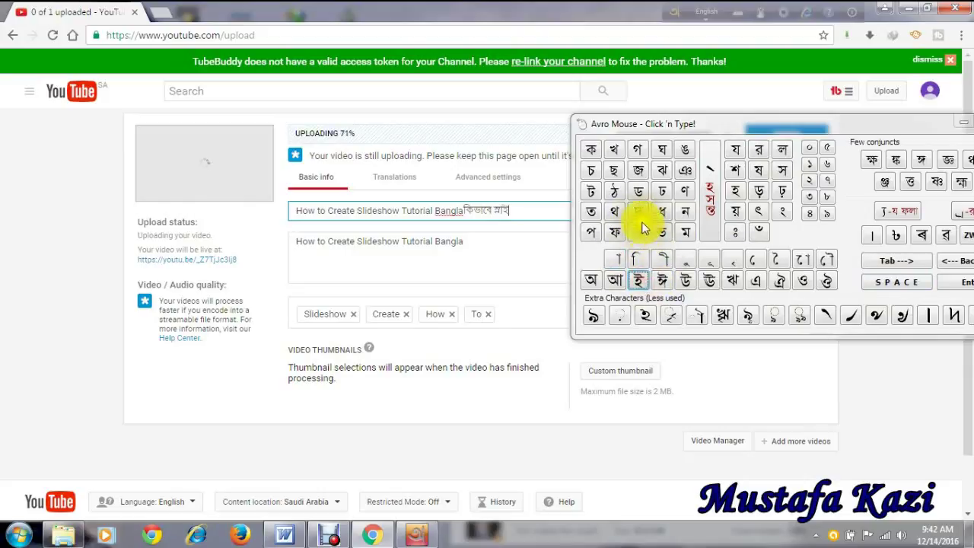
click(639, 192)
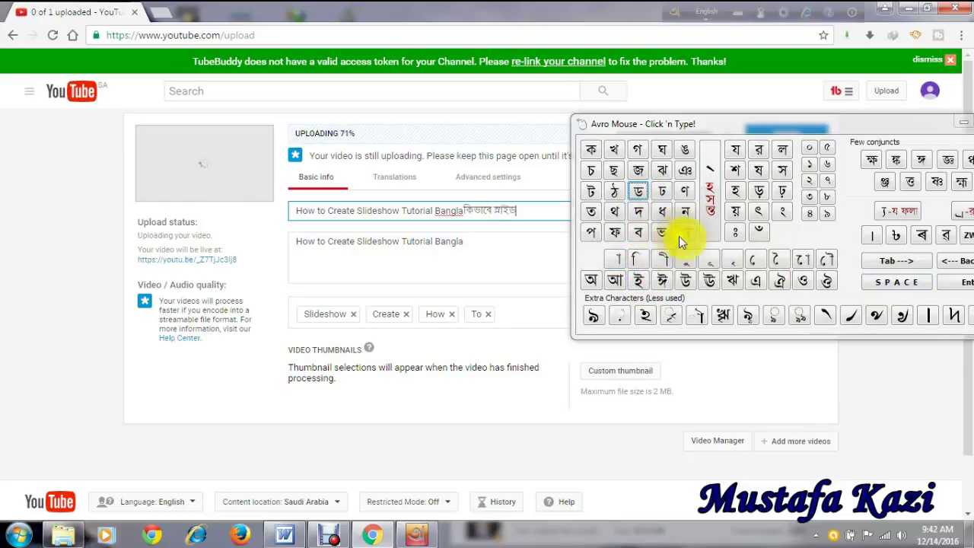
click(735, 170)
click(800, 259)
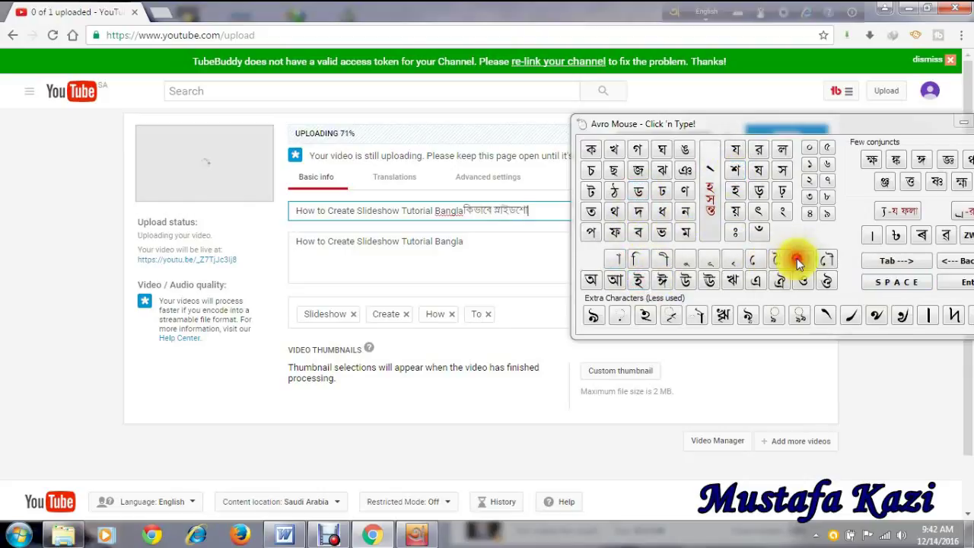
click(876, 280)
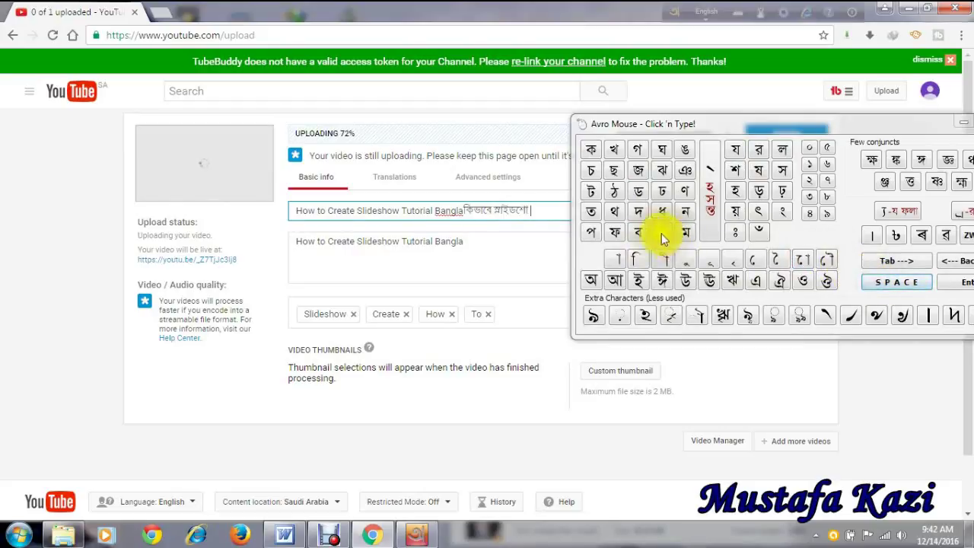
- Append the Bangla word "তৈরী" and a space to the video title after "স্লাইডশো"
click(592, 211)
click(775, 259)
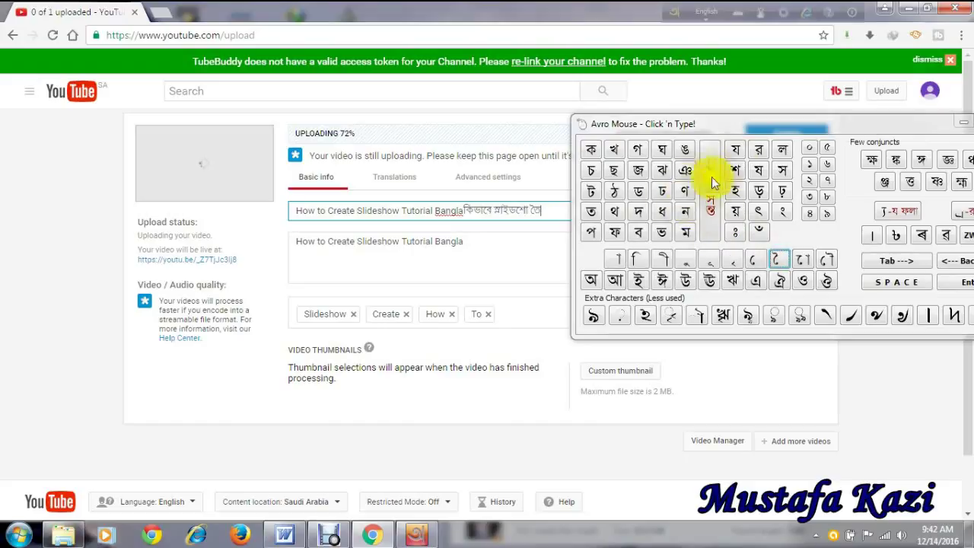
click(759, 149)
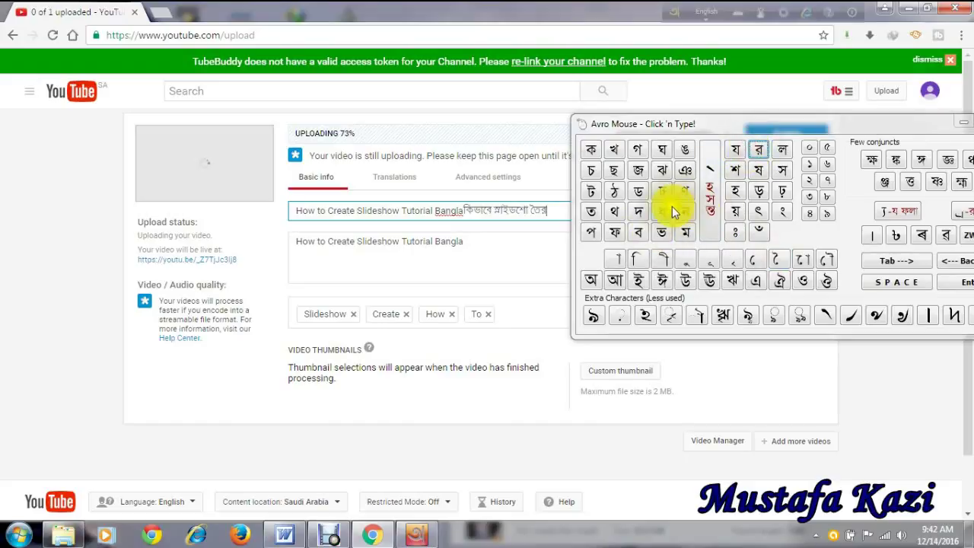
click(658, 257)
click(879, 283)
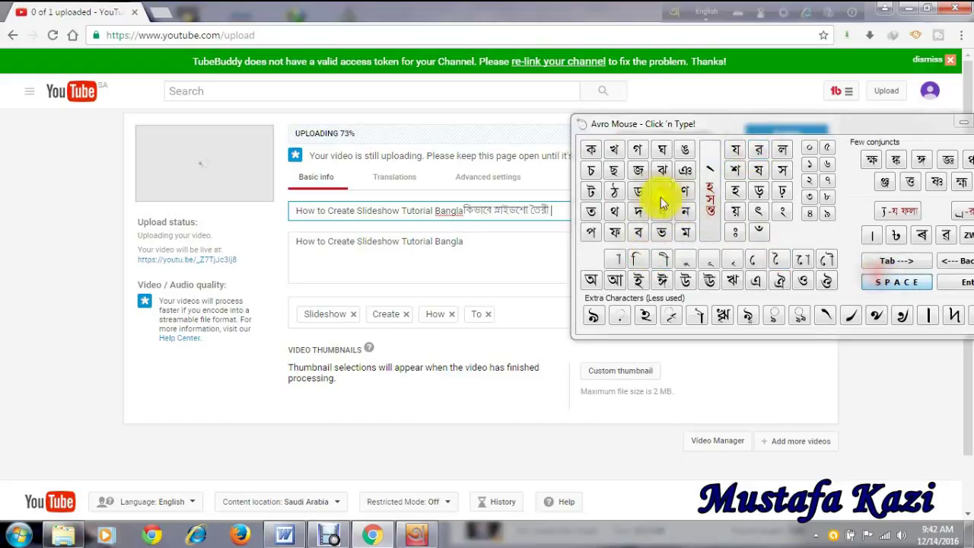
- Finish the Bangla part of the title with the word "করবেন" and minimize the on-screen keyboard
click(591, 149)
click(762, 153)
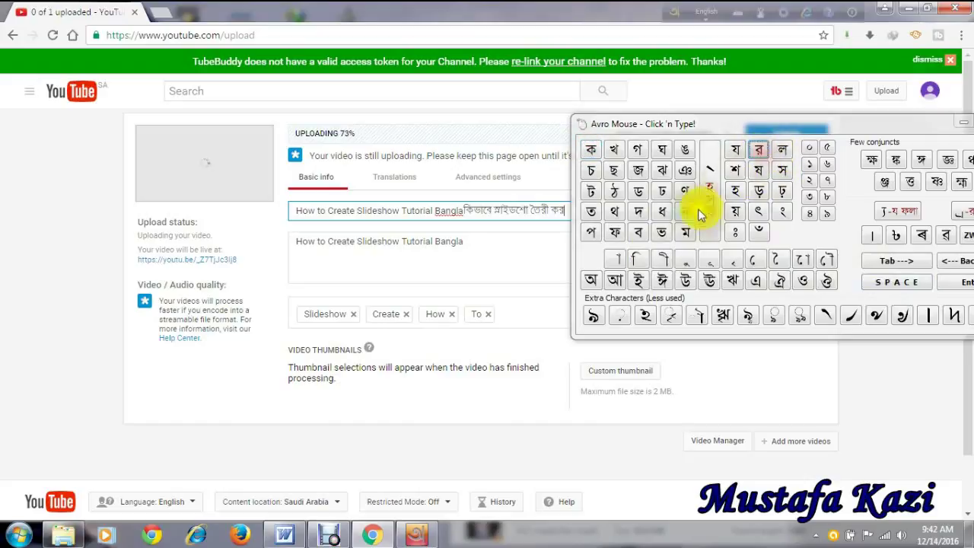
click(638, 233)
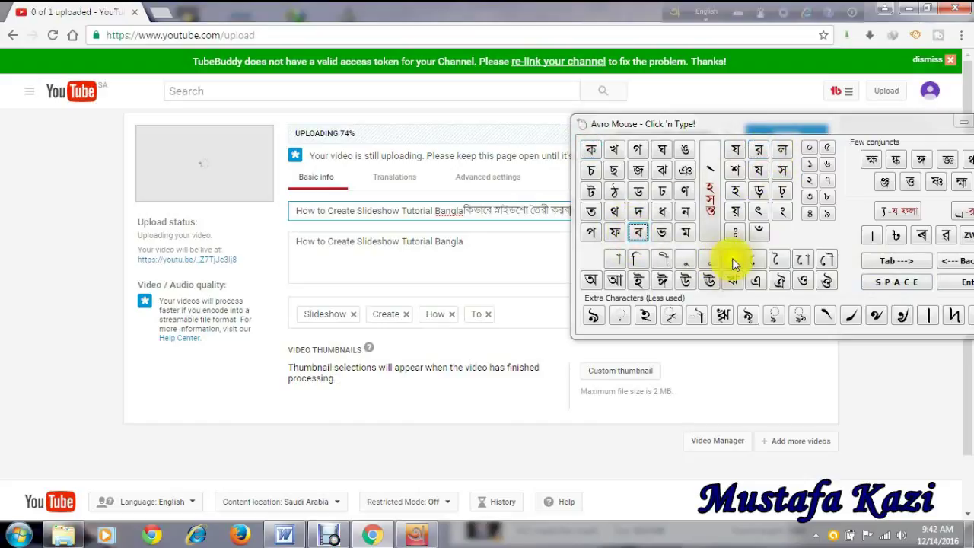
click(752, 261)
click(687, 212)
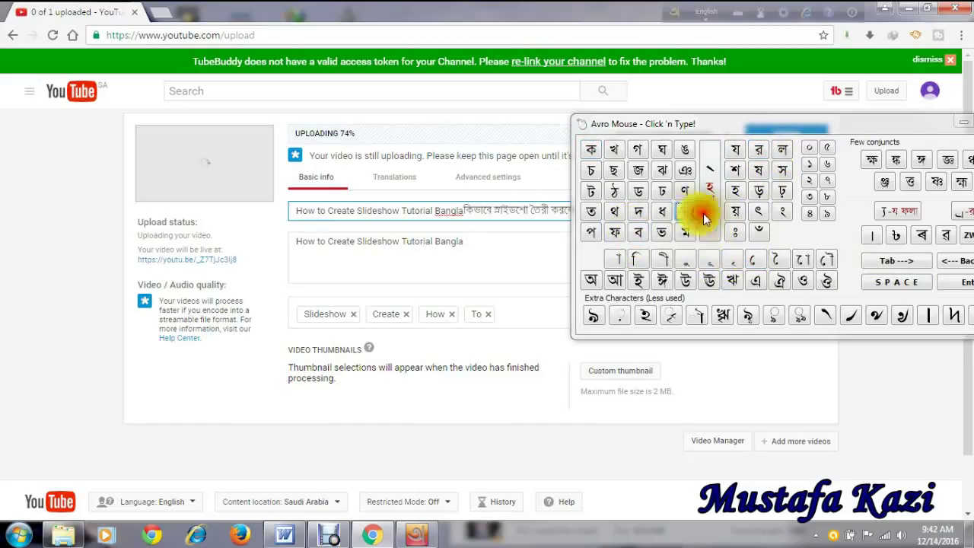
click(964, 122)
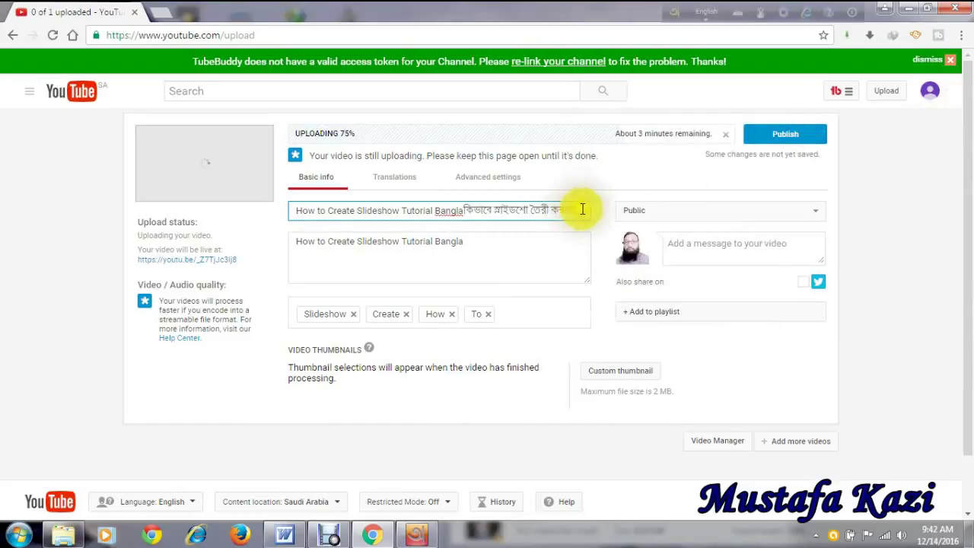
- Copy the Bangla phrase "কিভাবে স্লাইডশো তৈরী করবেন" from the title and paste it at the end of the description
drag(583, 208, 463, 207)
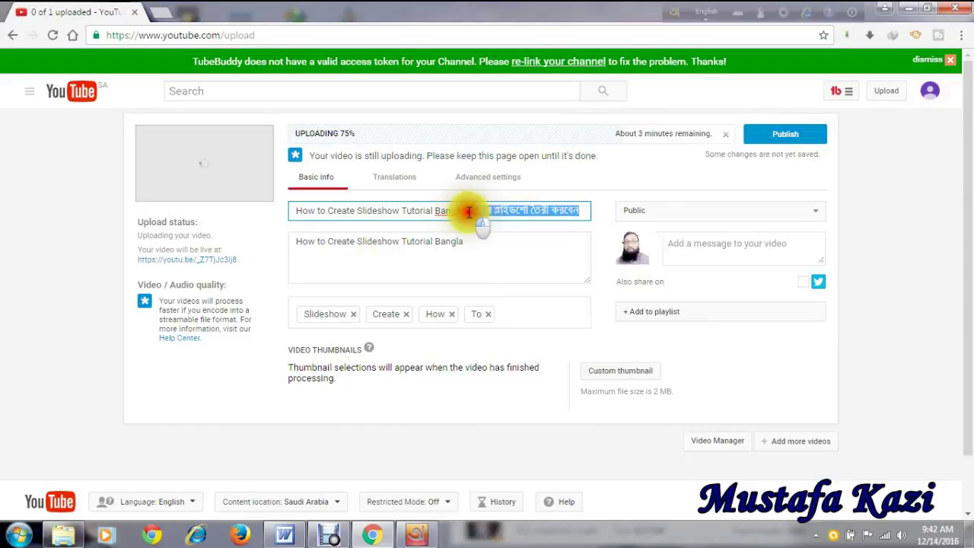
right_click(495, 207)
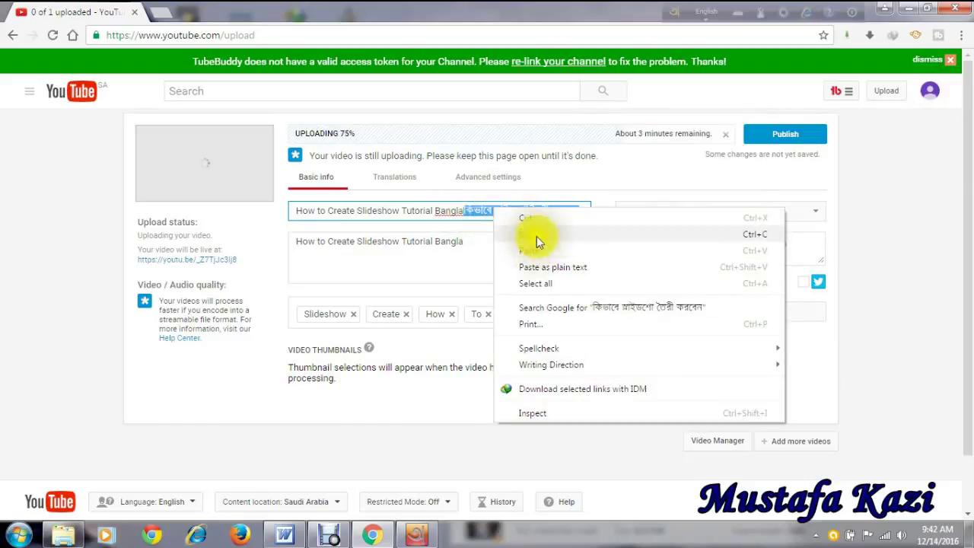
click(537, 236)
right_click(483, 244)
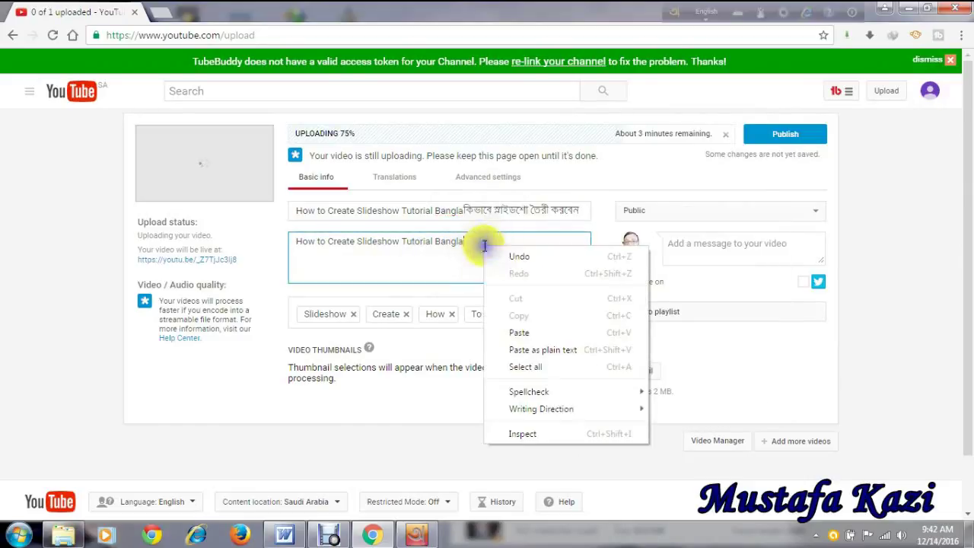
click(518, 335)
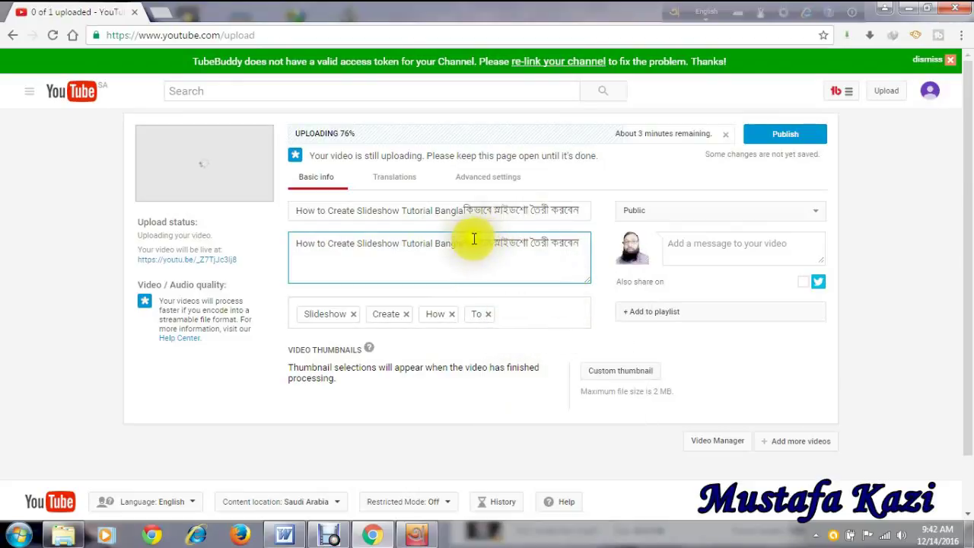
- Copy the word "কিভাবে" from the description and paste it as a tag after "To"
drag(463, 243, 493, 248)
right_click(495, 257)
click(511, 275)
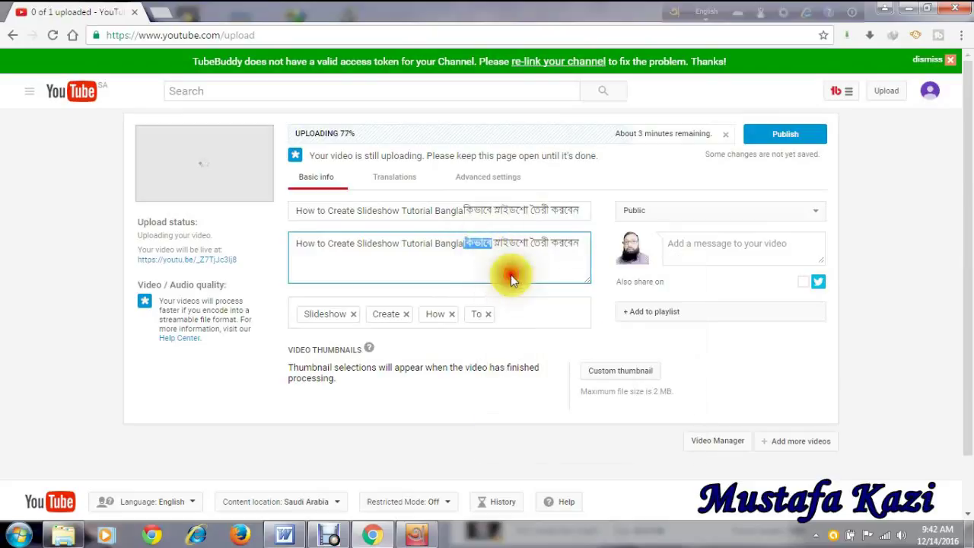
right_click(518, 311)
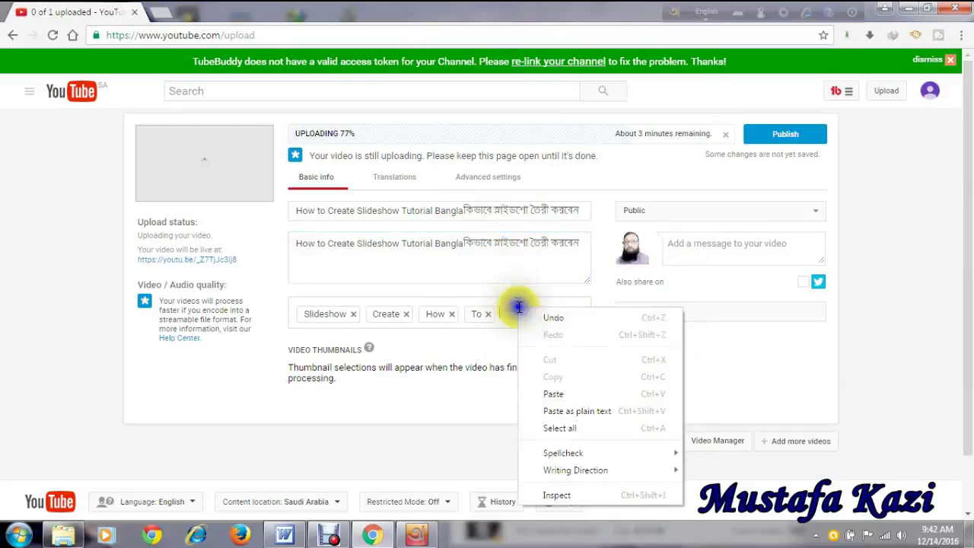
click(553, 394)
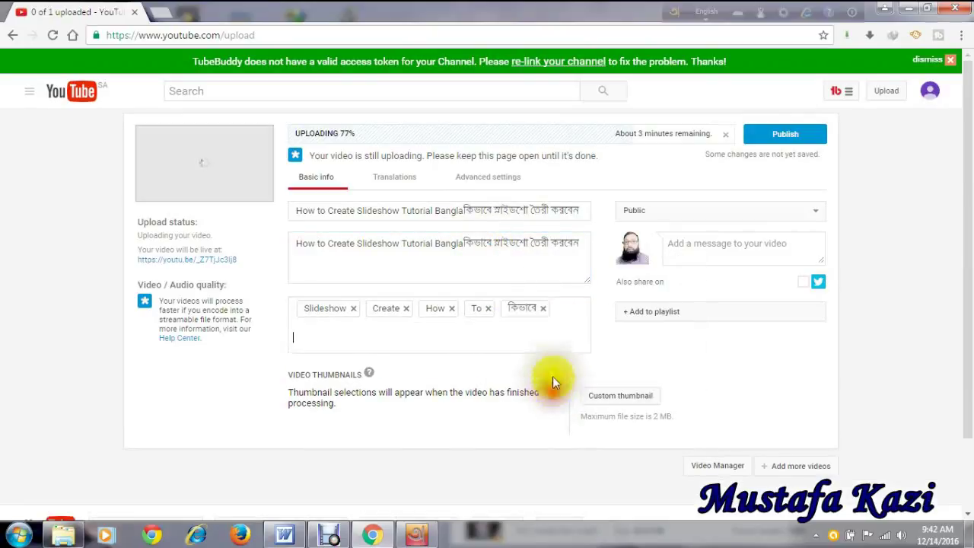
- Copy the word "স্লাইডশো" from the description and paste it as a tag after "কিভাবে"
drag(495, 242, 526, 248)
right_click(516, 245)
click(550, 272)
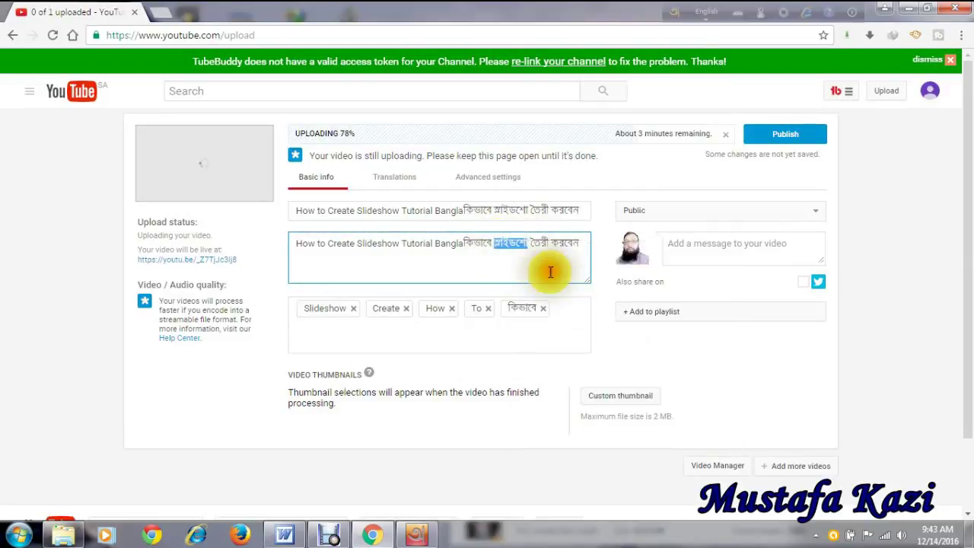
right_click(505, 325)
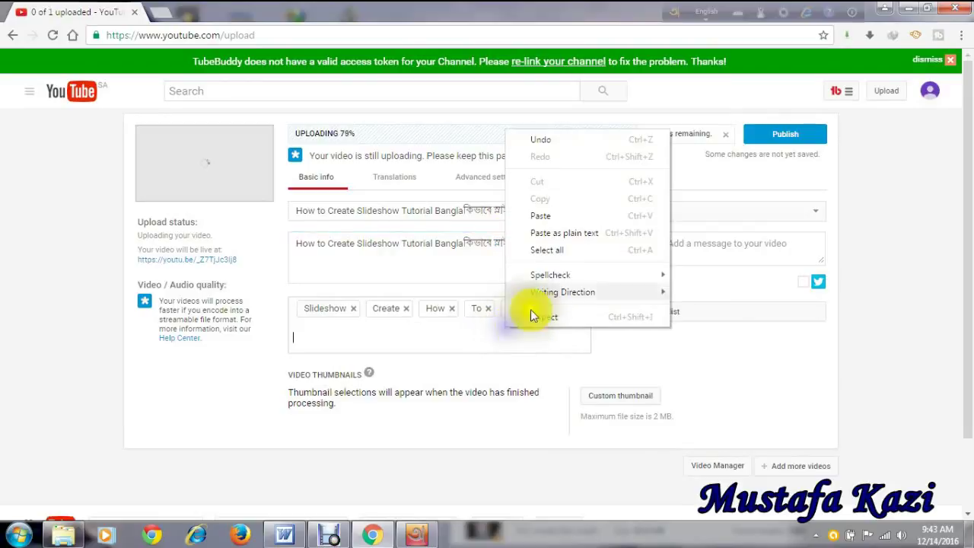
click(542, 217)
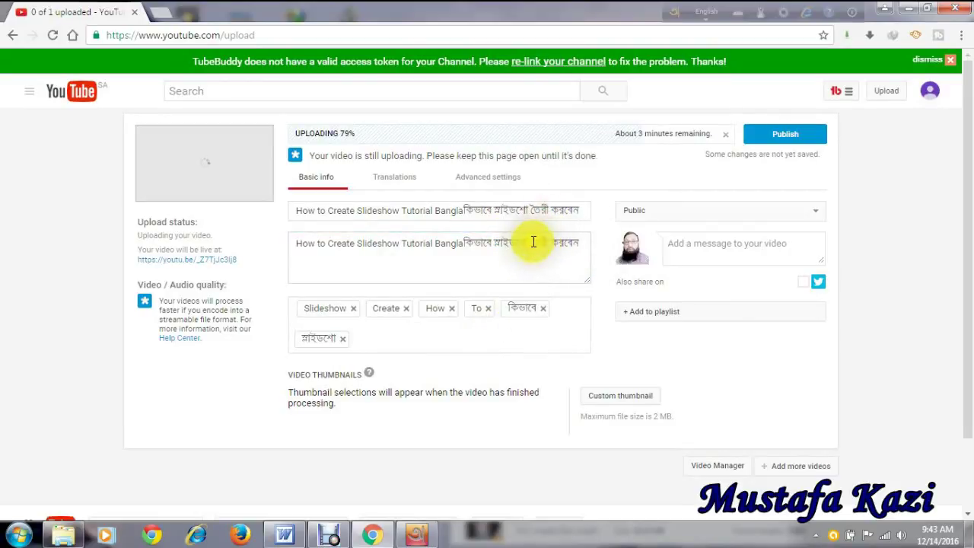
- Copy the word "তৈরী" from the description and paste it as a tag after "স্লাইডশো"
click(541, 242)
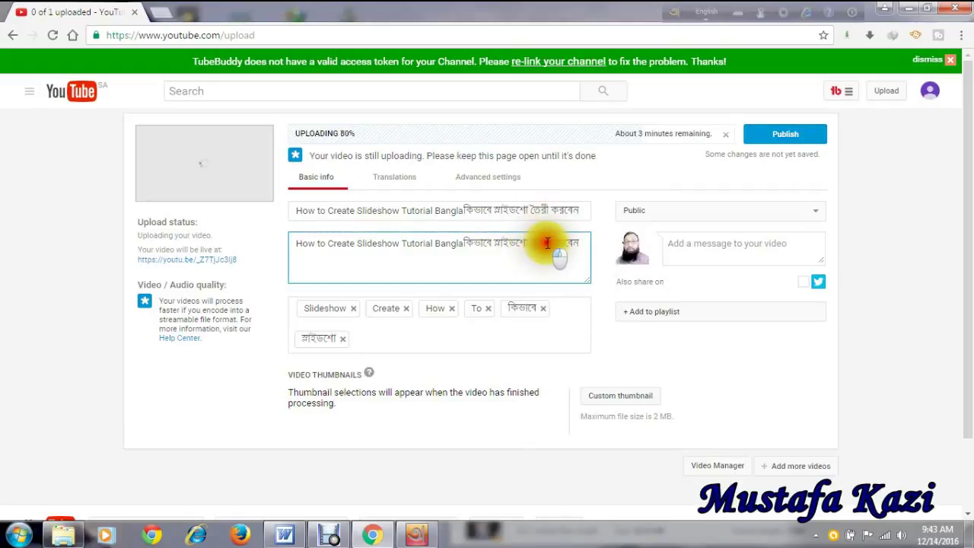
right_click(534, 239)
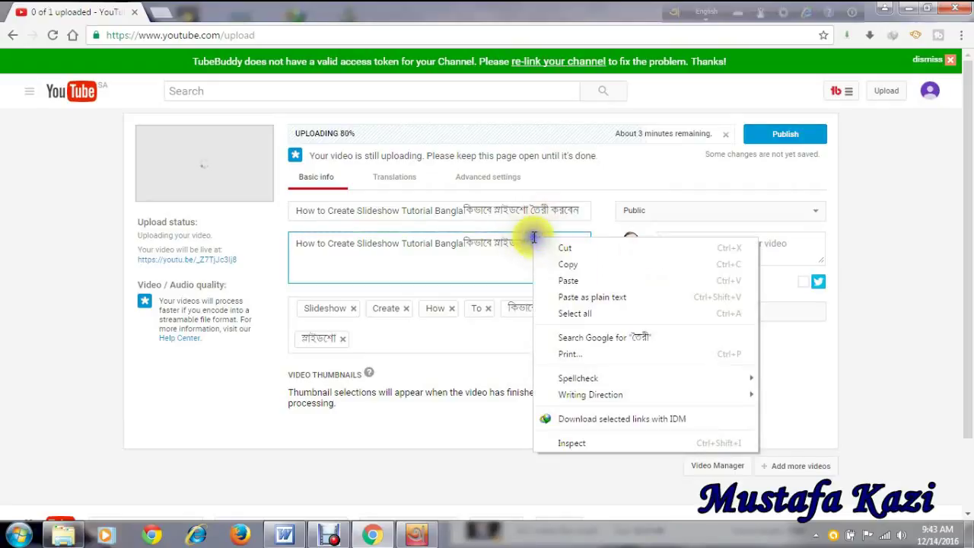
click(566, 264)
right_click(496, 336)
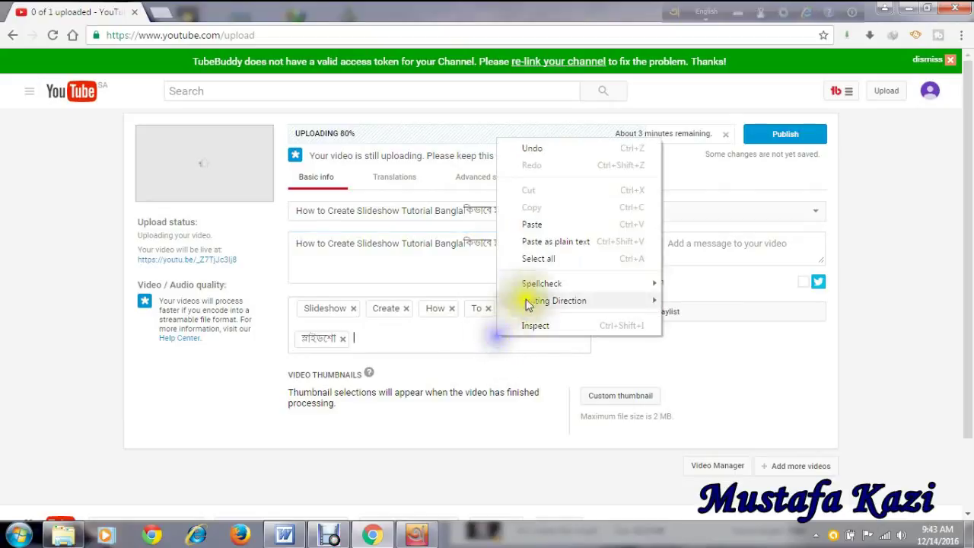
click(543, 224)
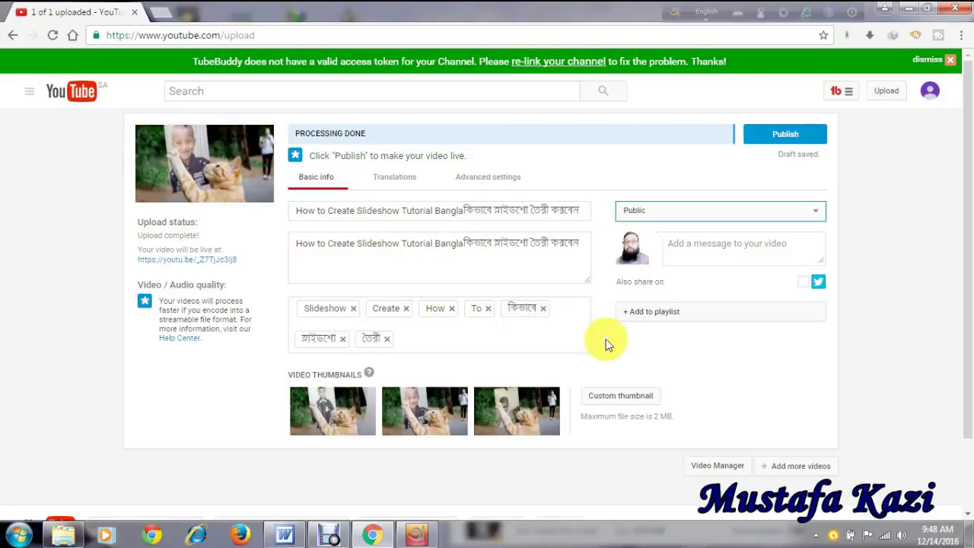
click(618, 397)
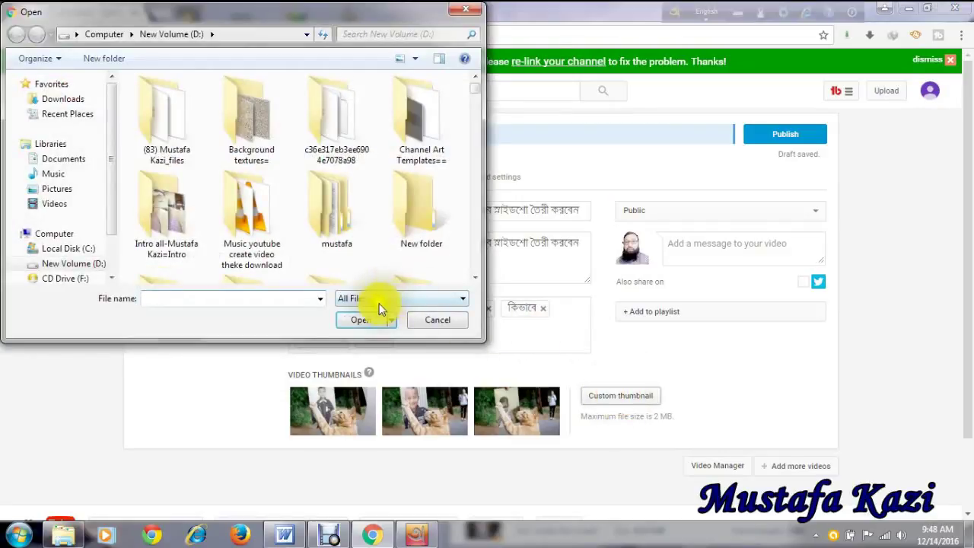
scroll(459, 174, down, 5)
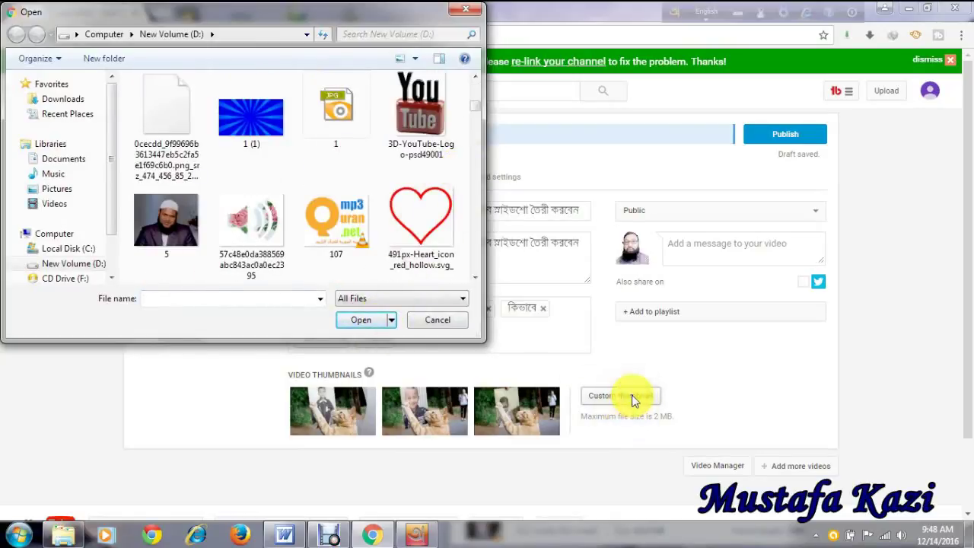
click(447, 316)
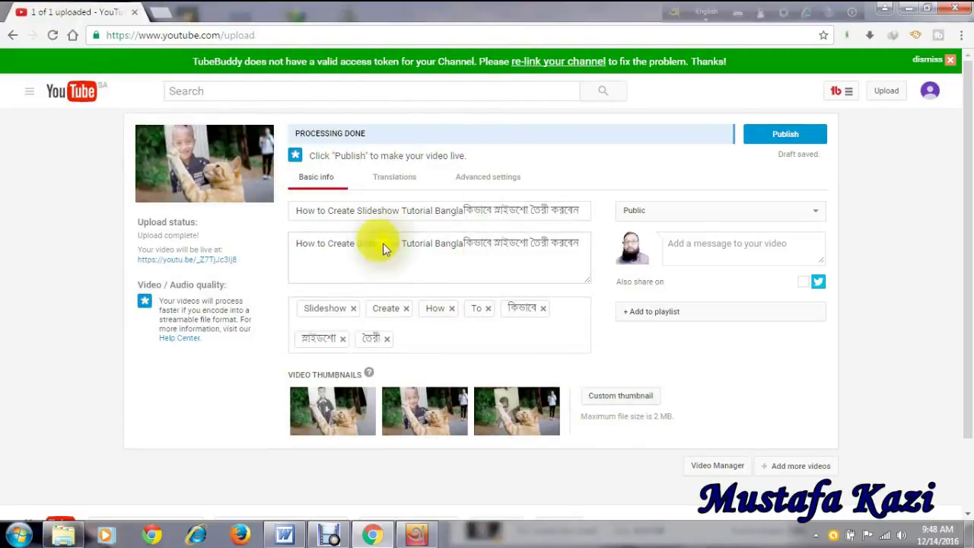
- Publish the video and highlight its share link
click(779, 141)
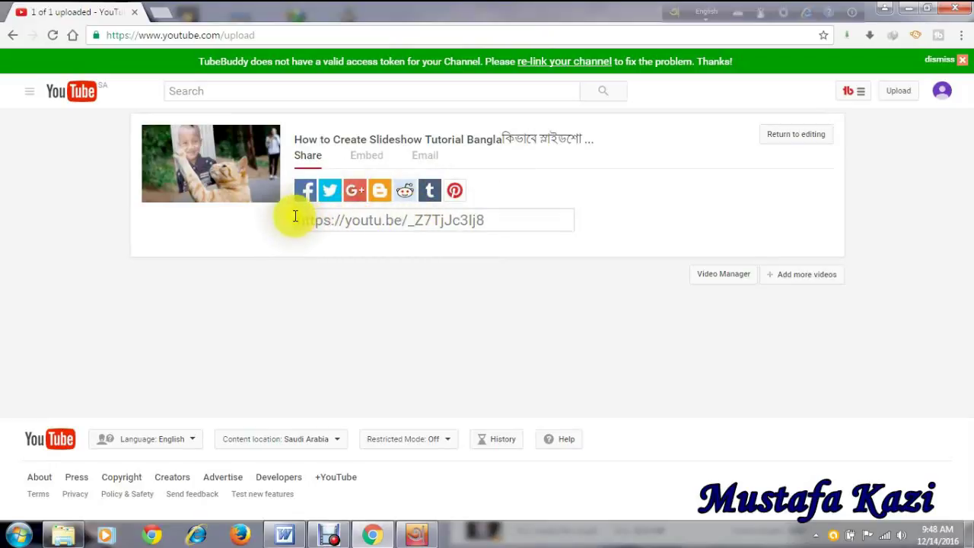
drag(297, 218, 502, 229)
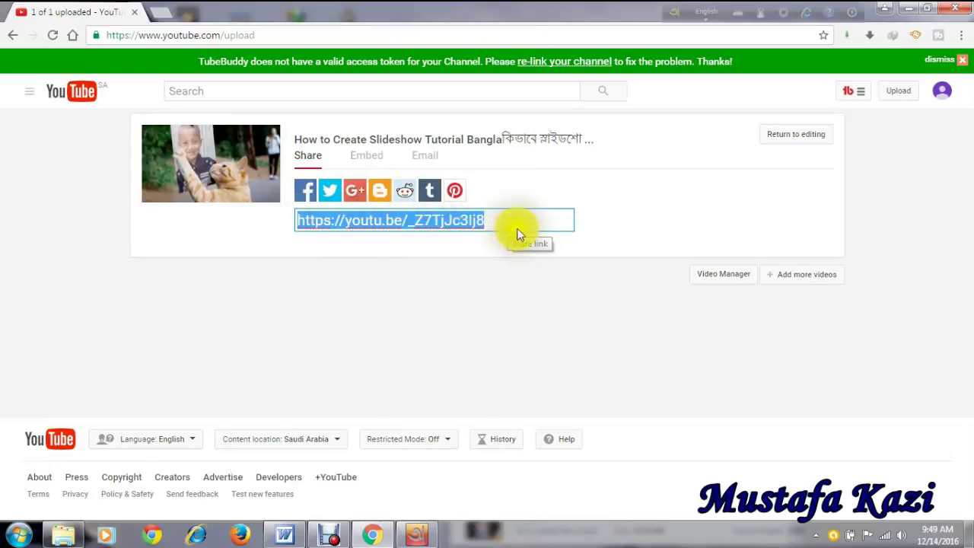
click(628, 252)
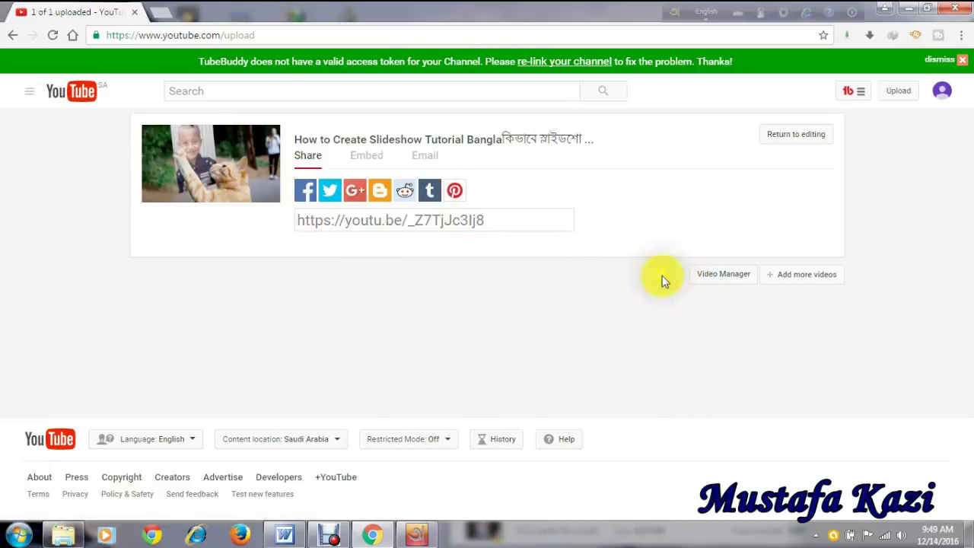
- View the published video in the Video Manager and in the uploads on the channel page
click(716, 280)
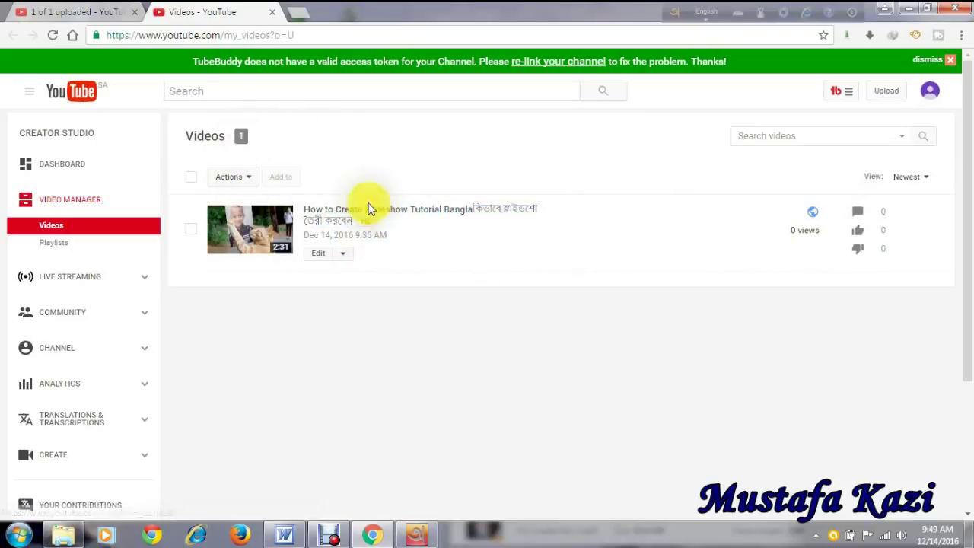
click(31, 97)
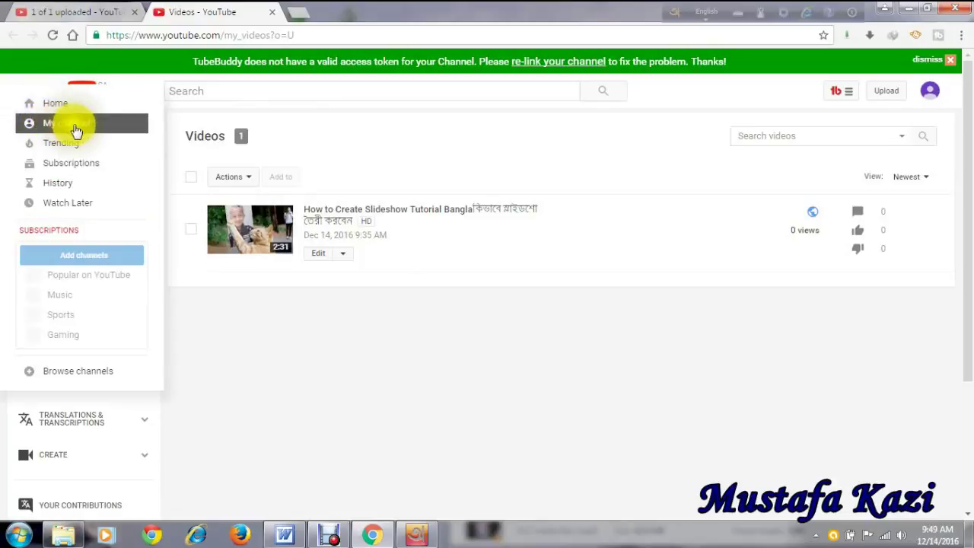
click(70, 126)
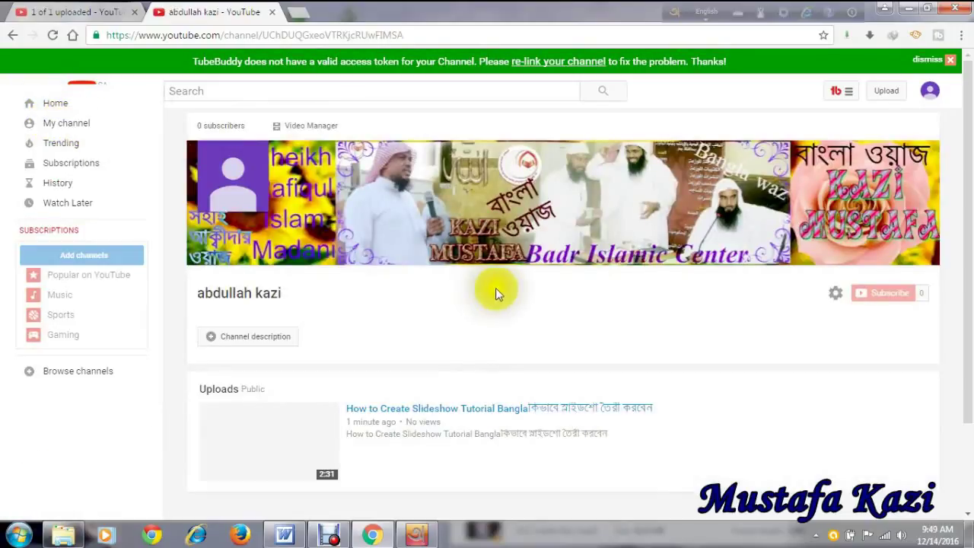
scroll(517, 343, down, 3)
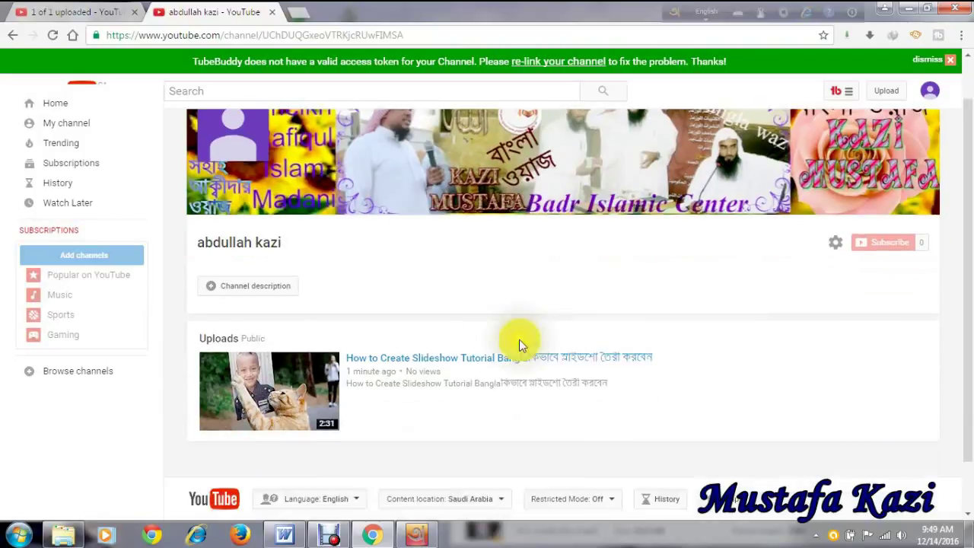